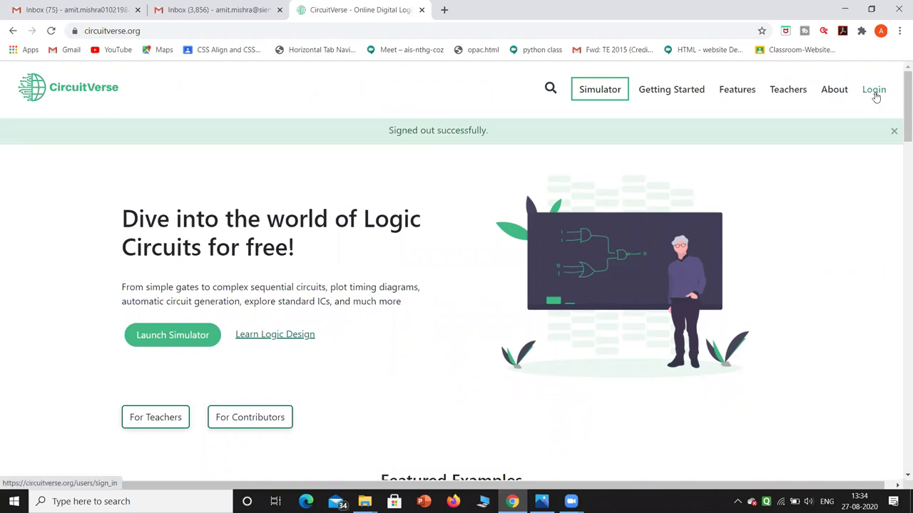
Log in to CircuitVerse with the saved account e-mail and password, dismissing Chrome's password warning.
left_click(874, 91)
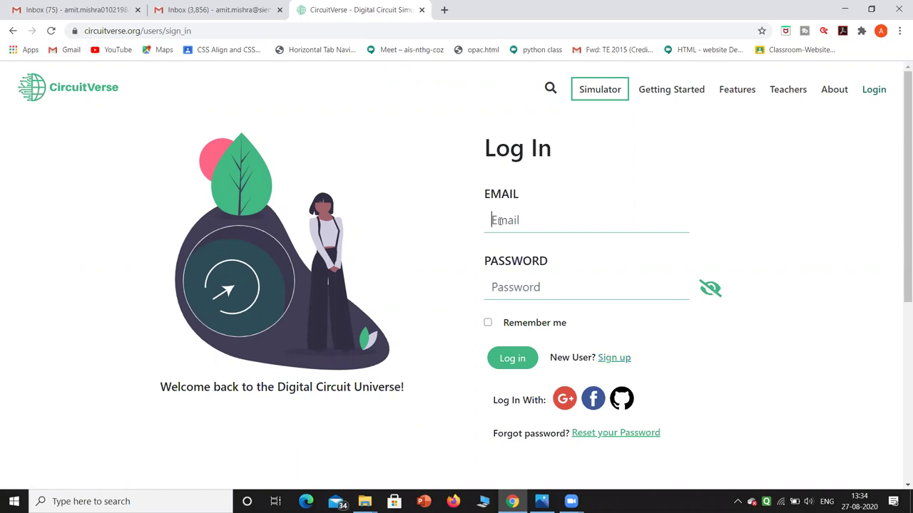
type("amit")
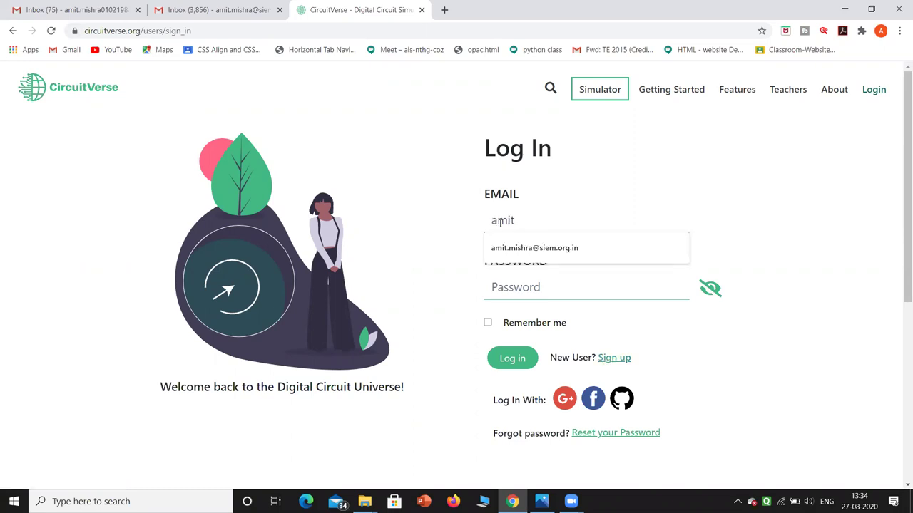
left_click(505, 249)
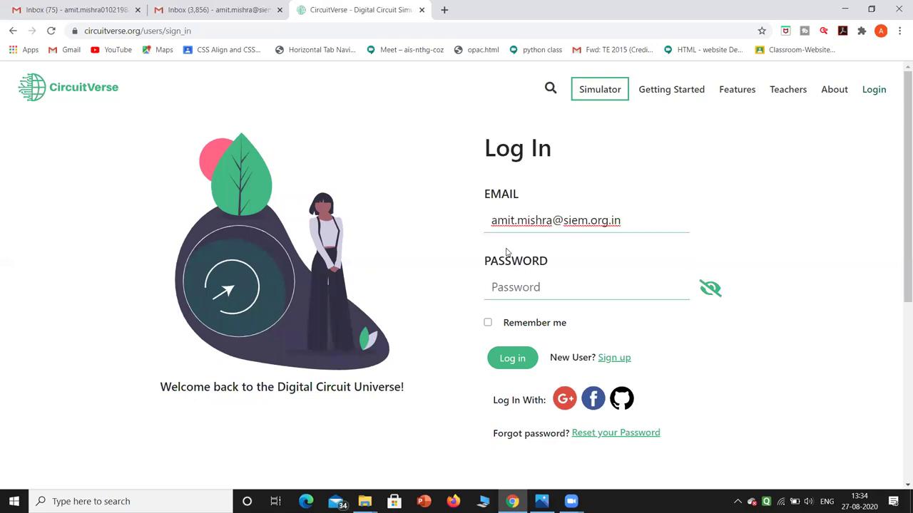
left_click(500, 288)
type("********")
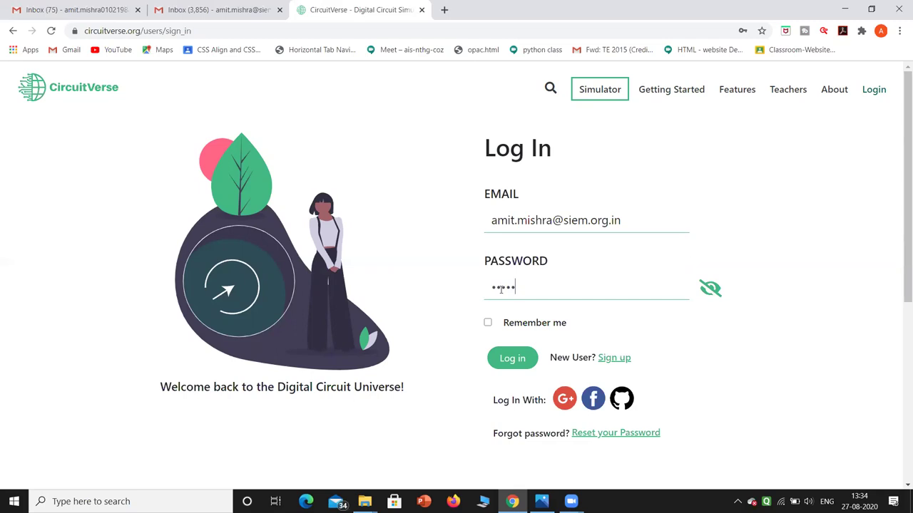
key("Return")
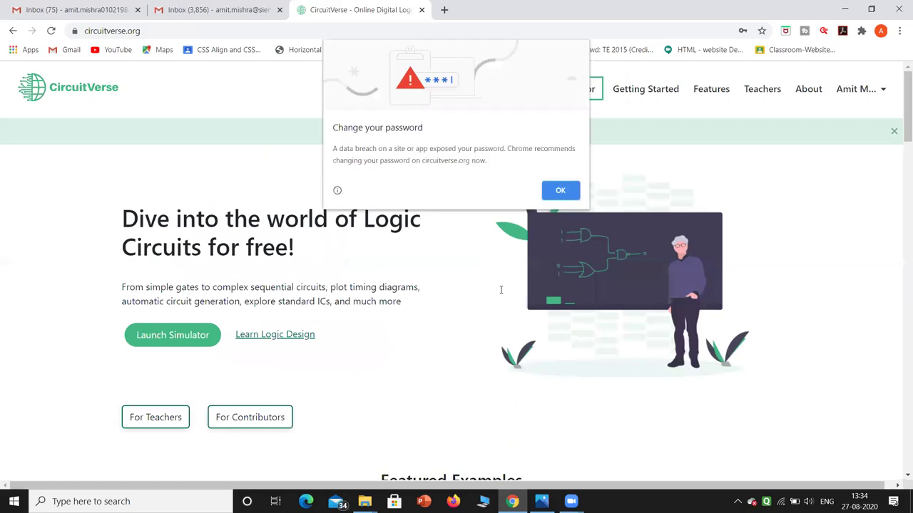
left_click(561, 191)
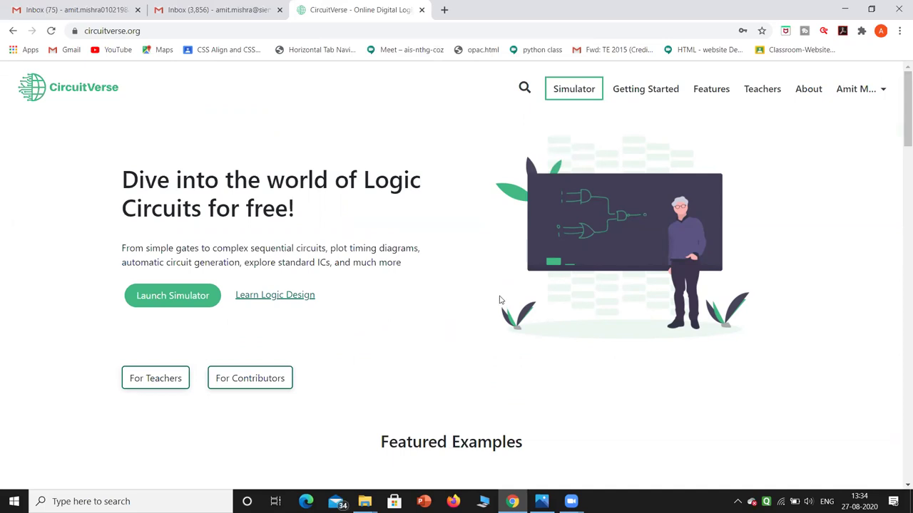
Open the simulator and name the project 'basics'.
left_click(571, 94)
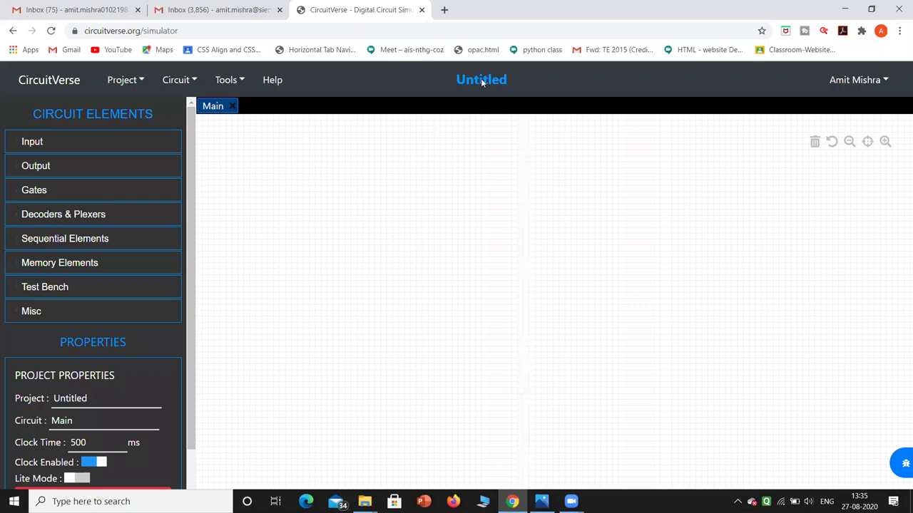
left_click(92, 403)
key("BackSpace")
key("BackSpace")
key("BackSpace")
key("BackSpace")
key("BackSpace")
key("BackSpace")
key("BackSpace")
key("BackSpace")
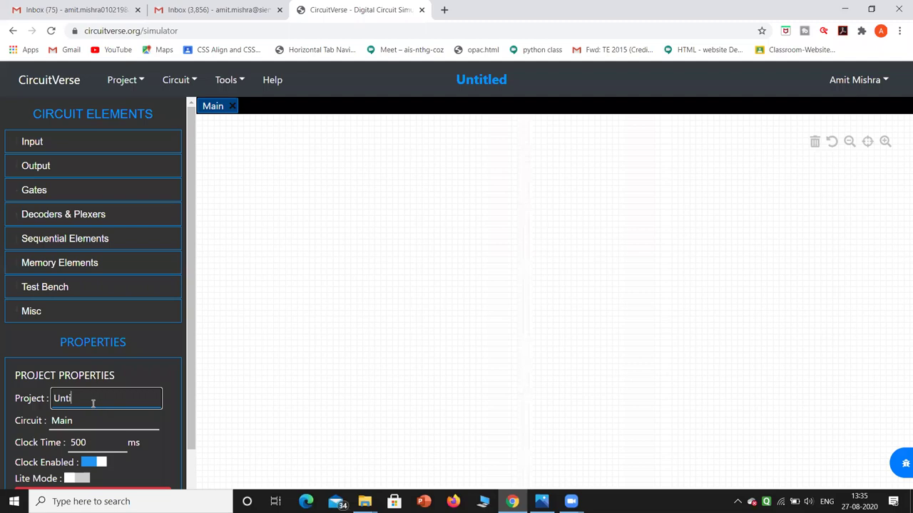
type("basic")
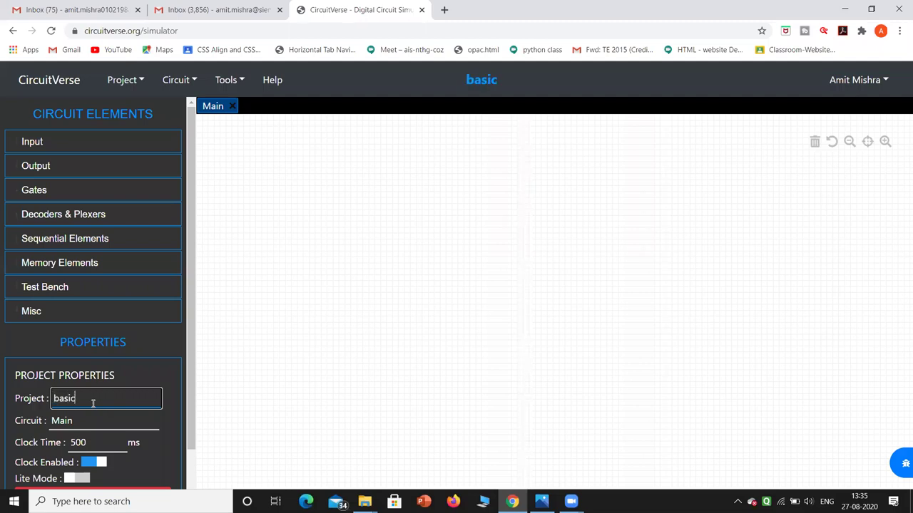
type("s")
Rename the circuit from Main to 'gates'.
left_click(91, 420)
key("ctrl+a")
key("BackSpace")
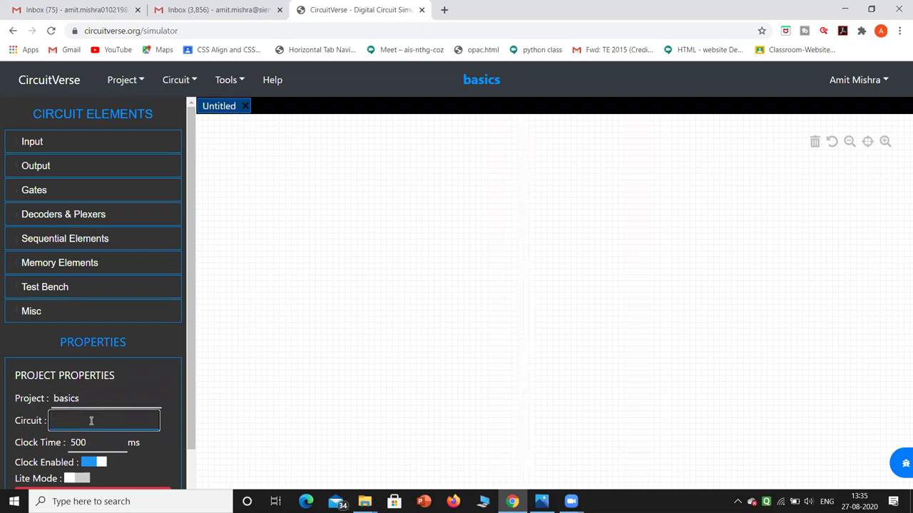
type("gates")
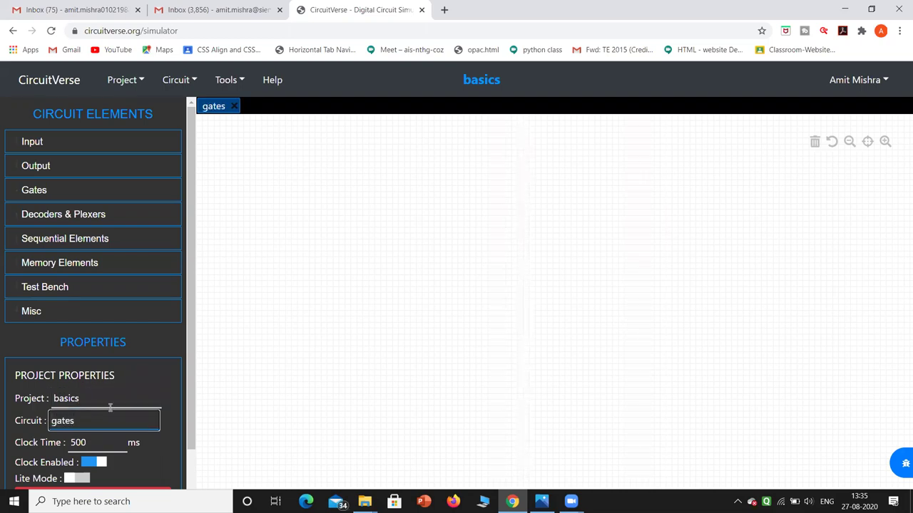
left_click(149, 375)
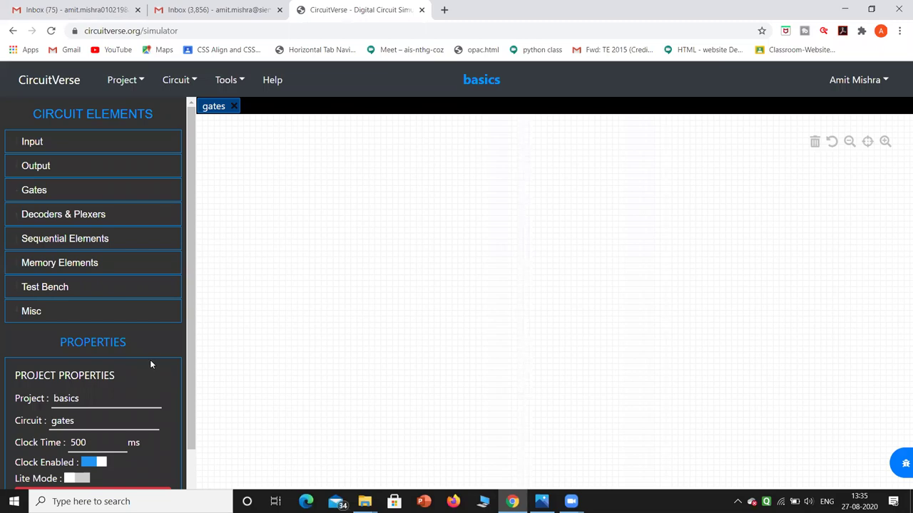
Place an AND gate and wire a first input, set to 1, into its upper input.
left_click(42, 196)
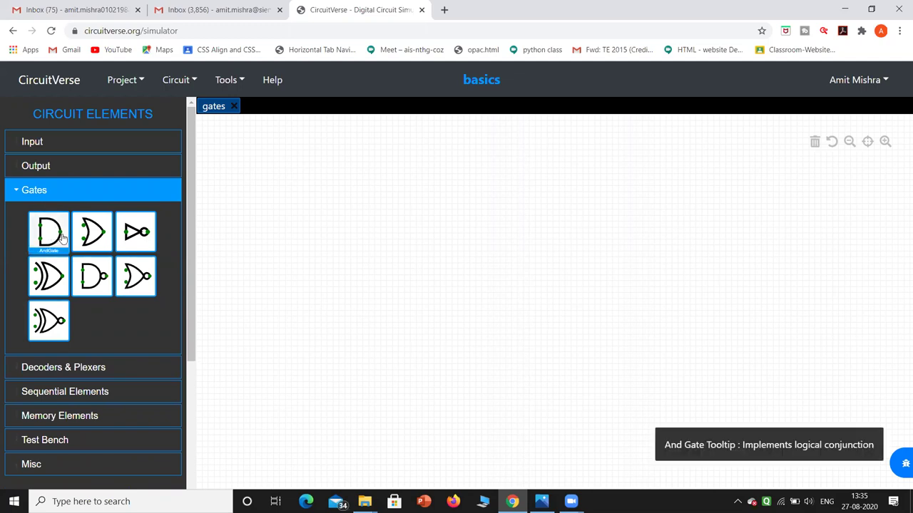
left_click(54, 237)
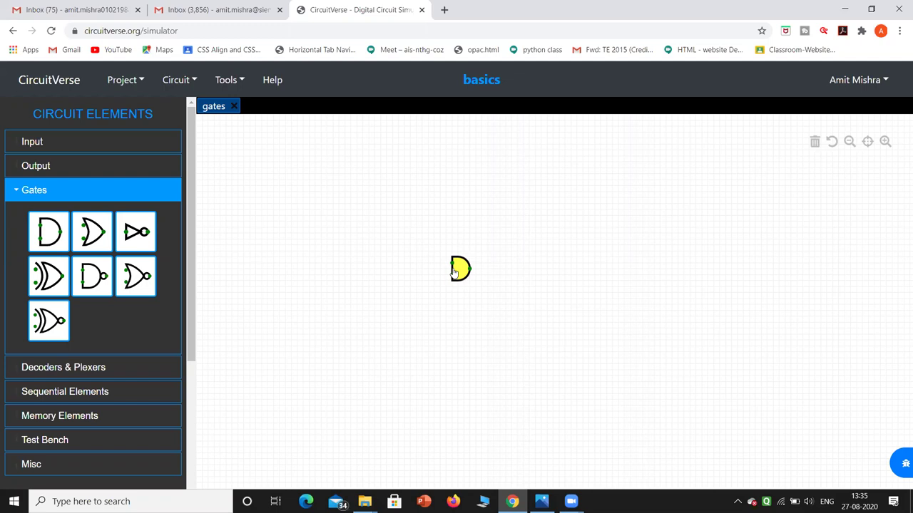
left_click(84, 146)
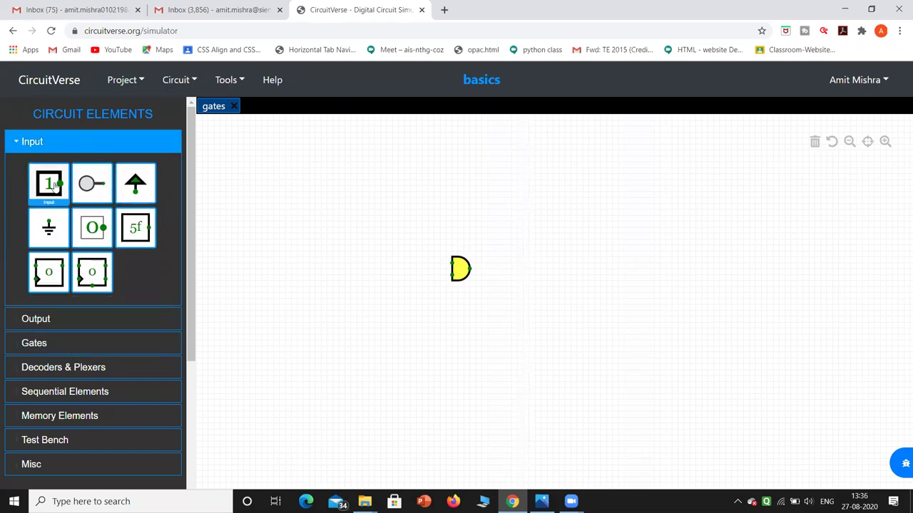
mouse_move(63, 185)
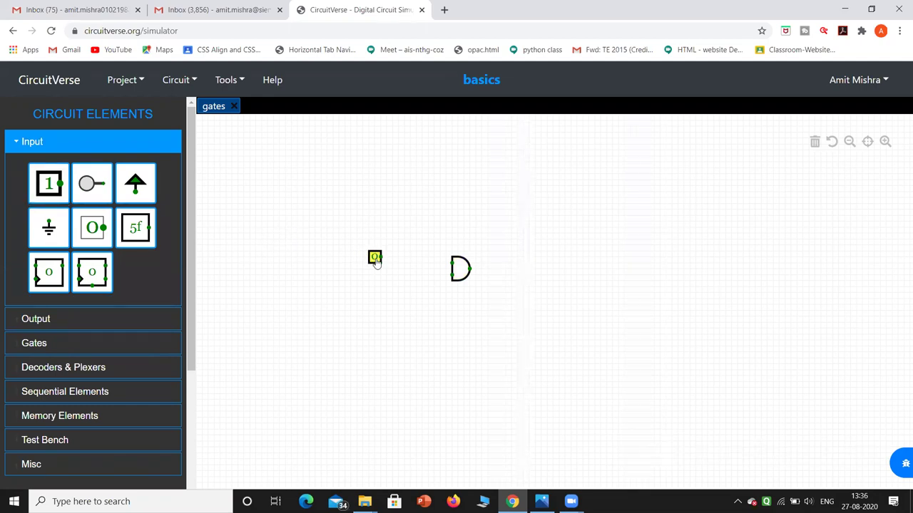
left_click_drag(376, 261, 376, 265)
left_click(376, 263)
left_click_drag(380, 263, 449, 263)
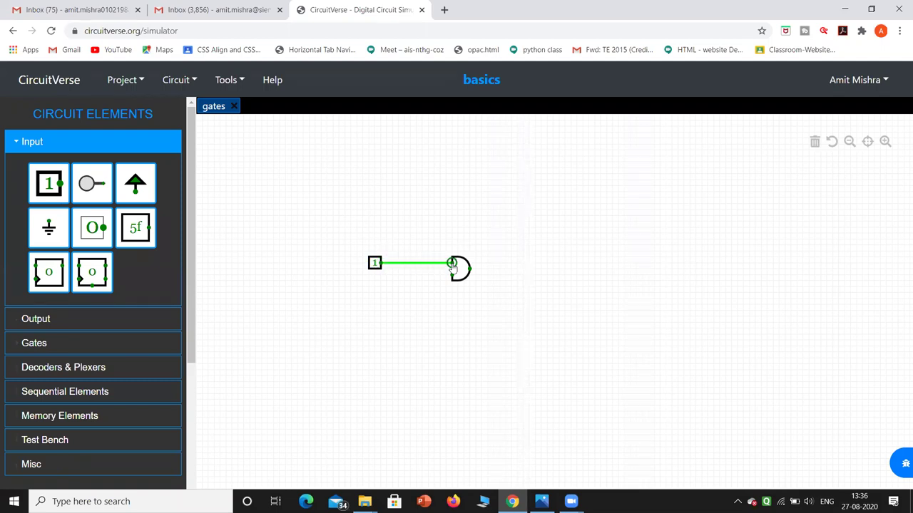
Add a second input below the first and wire it to the AND gate's lower input.
left_click(49, 187)
left_click_drag(371, 305, 376, 287)
left_click_drag(383, 286, 452, 275)
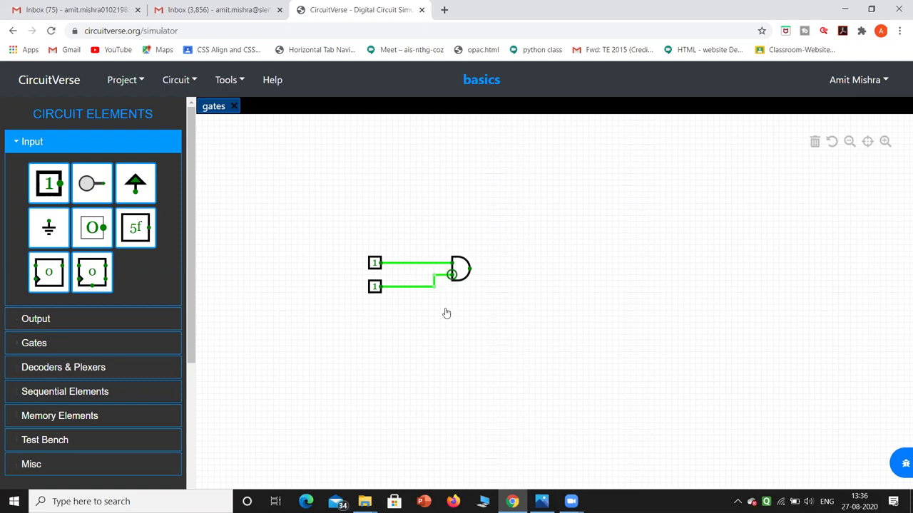
left_click(446, 313)
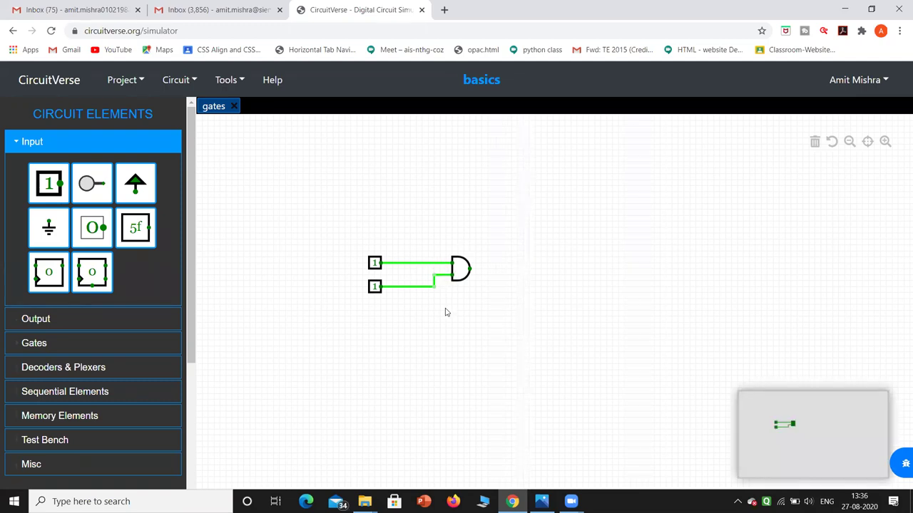
Add an LED right of the AND gate, wire the gate's output to it, and try saving.
left_click(29, 319)
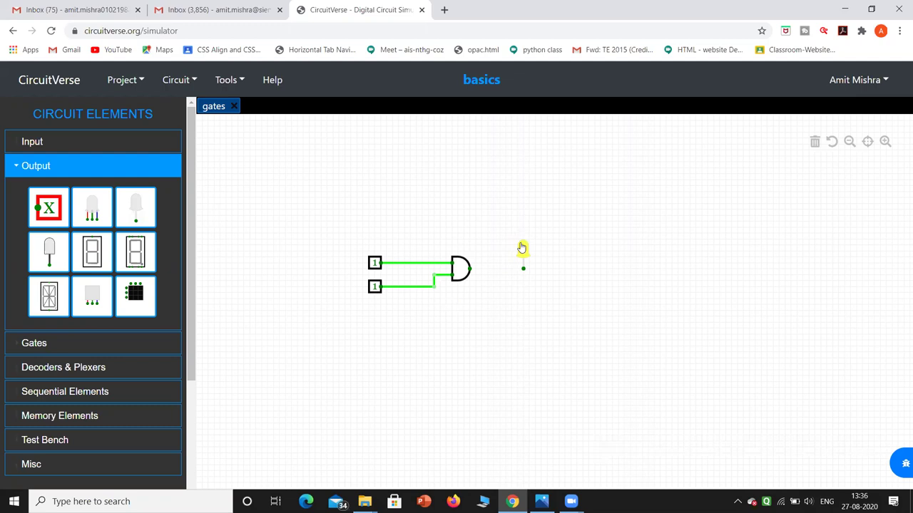
left_click(522, 247)
left_click_drag(469, 270, 523, 271)
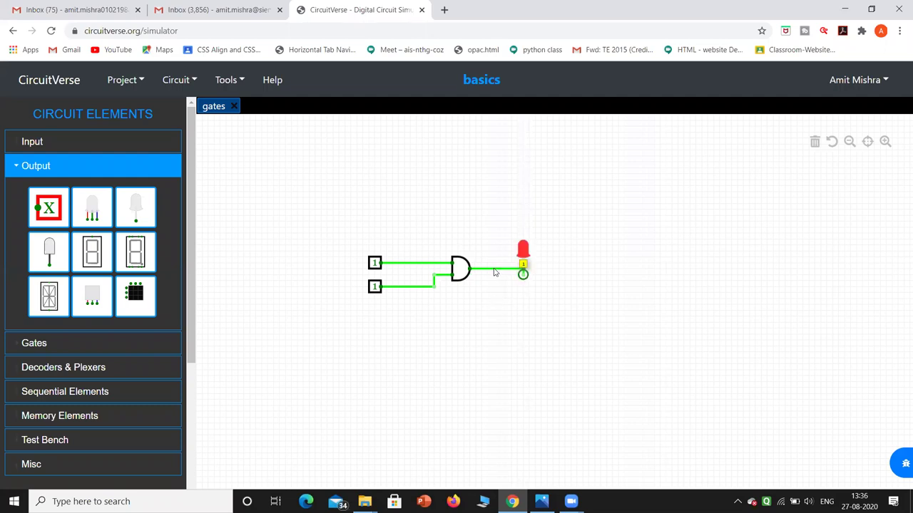
key("ctrl+s")
left_click(559, 109)
Replace the LED with a fresh one wired to the AND gate's output.
left_click(501, 270)
key("Delete")
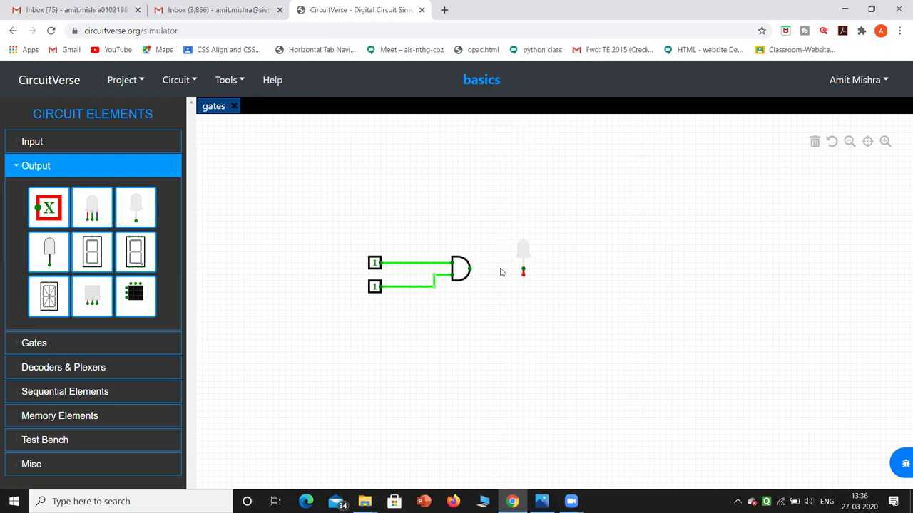
left_click_drag(522, 250, 523, 241)
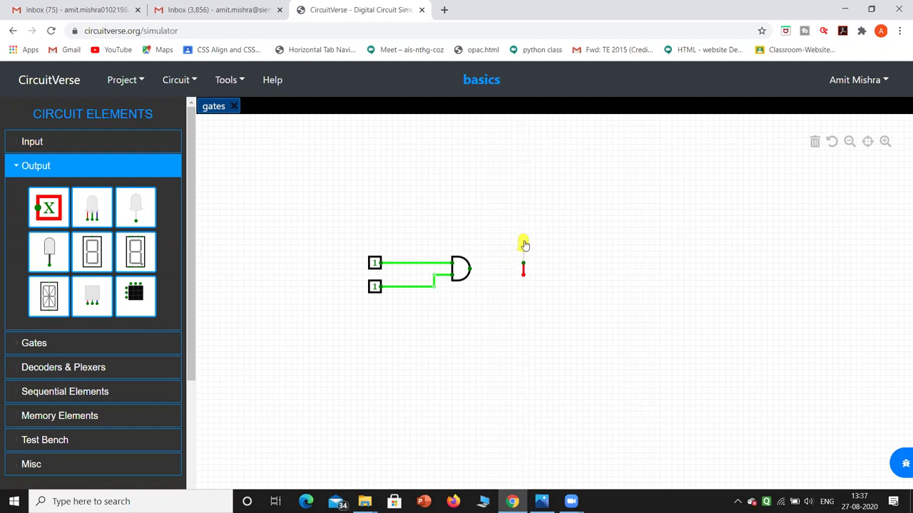
key("Delete")
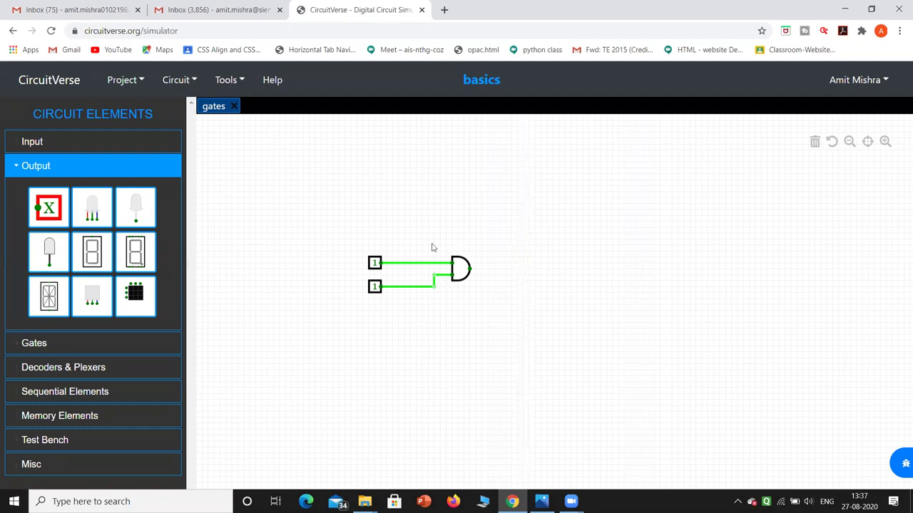
left_click(150, 205)
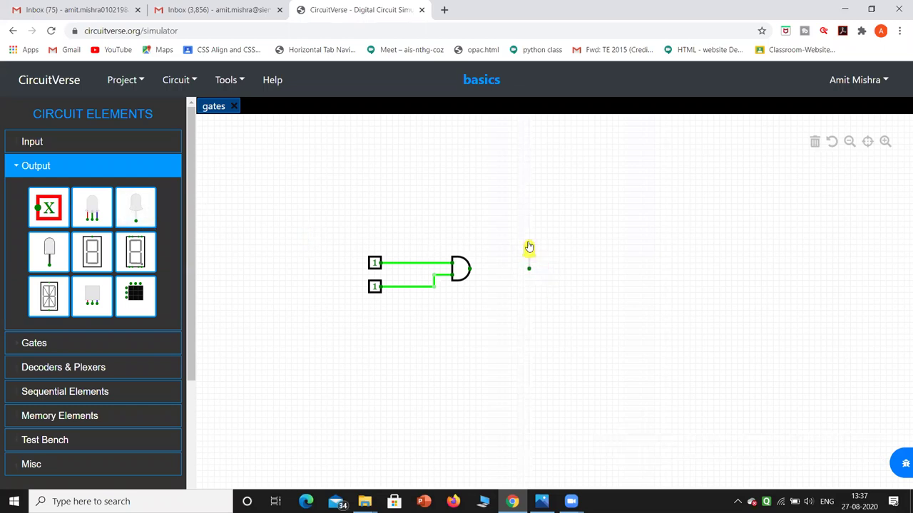
left_click_drag(470, 270, 530, 270)
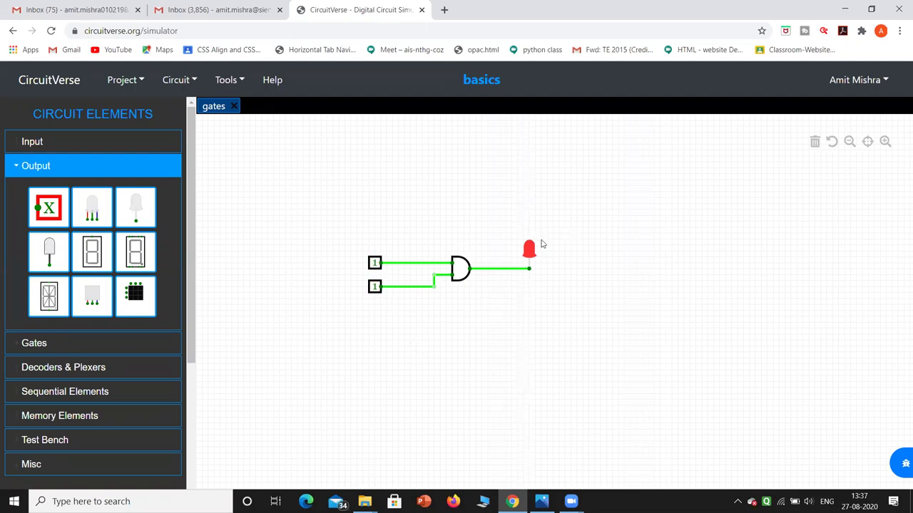
left_click(375, 287)
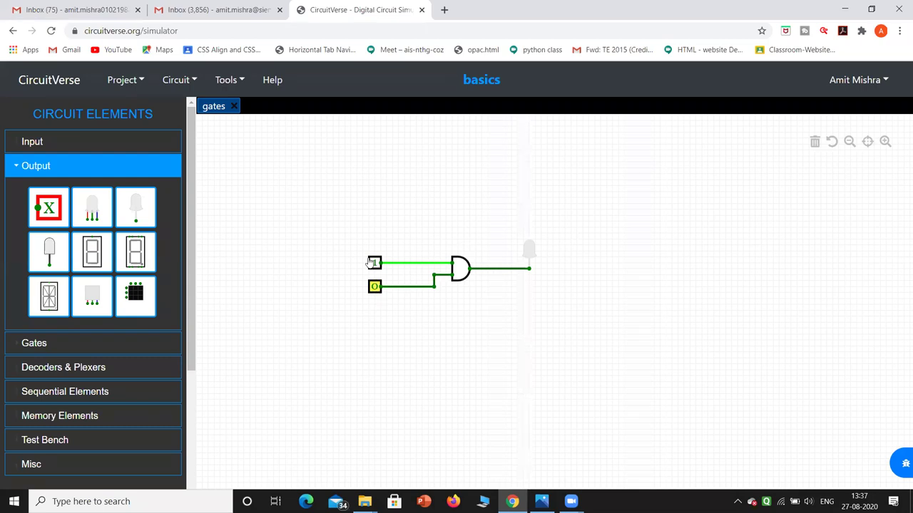
left_click(374, 263)
left_click(378, 289)
left_click(377, 289)
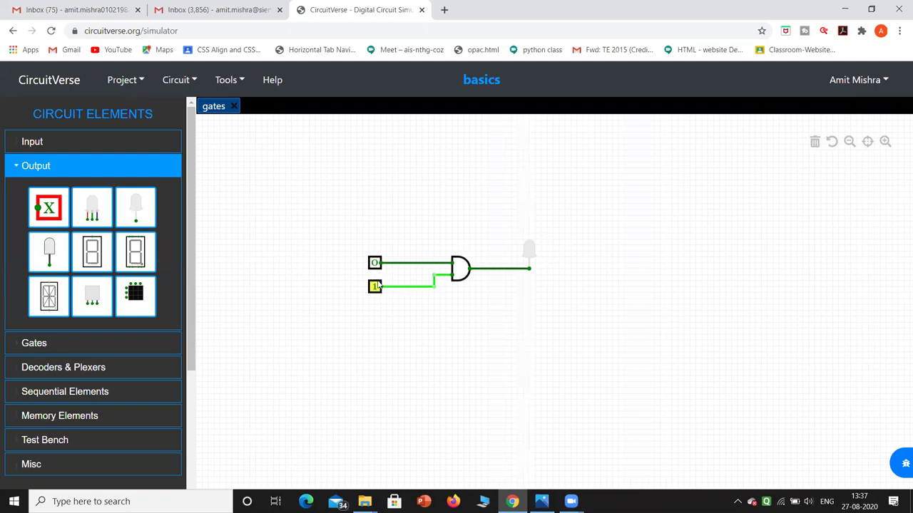
left_click(376, 288)
left_click(374, 263)
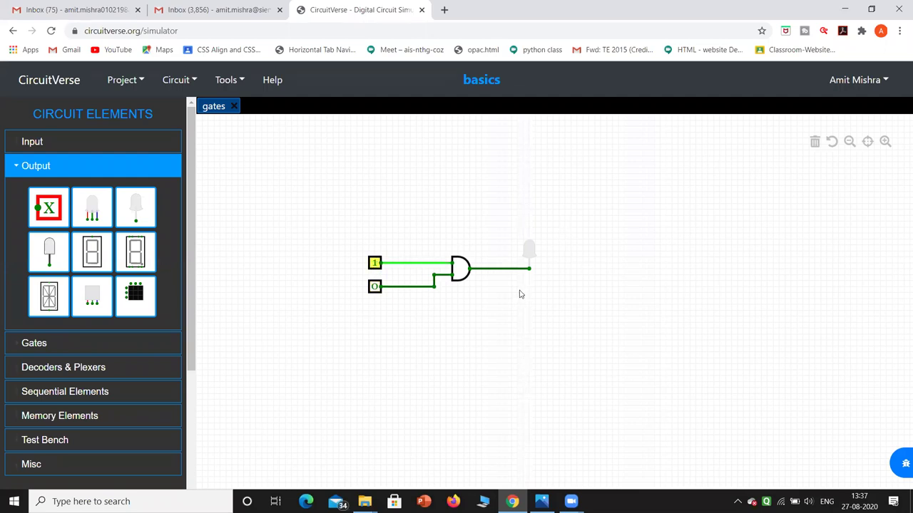
left_click(377, 286)
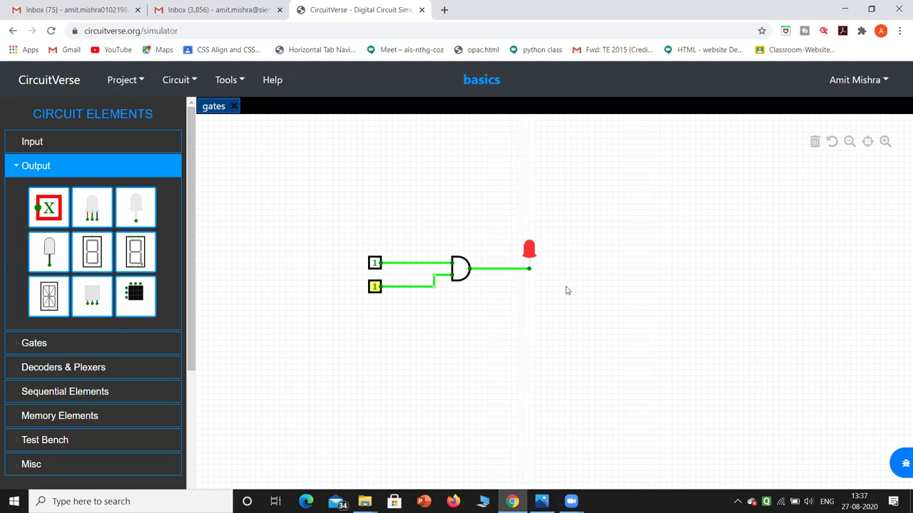
left_click(375, 264)
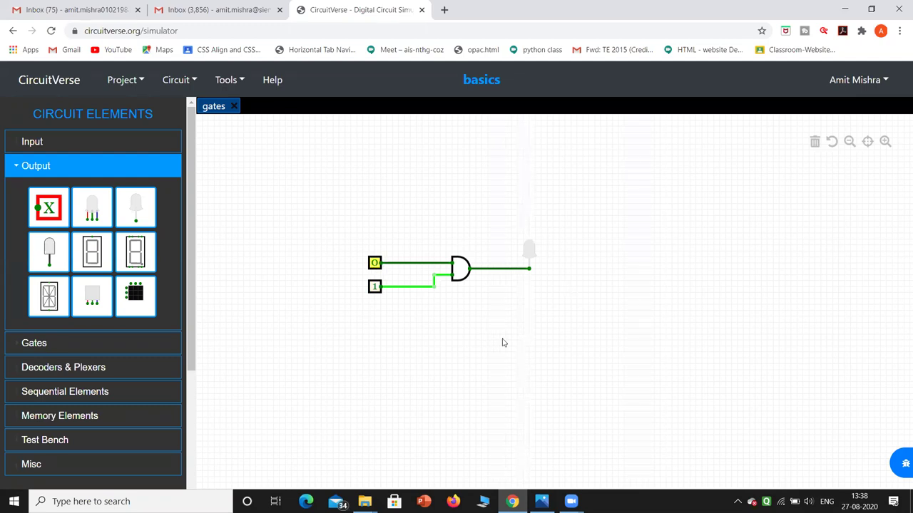
left_click(378, 268)
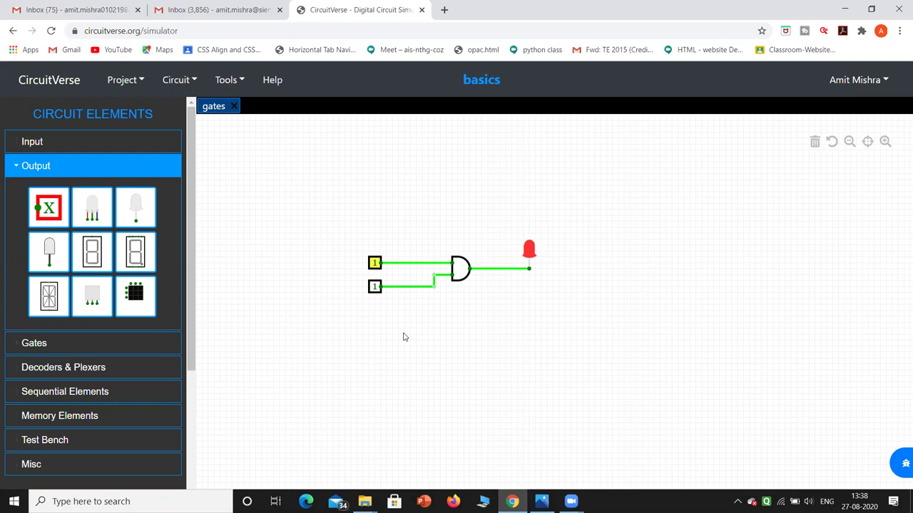
Expand the Gates section, then browse the account, Tools, Circuit and Project menus.
left_click(51, 345)
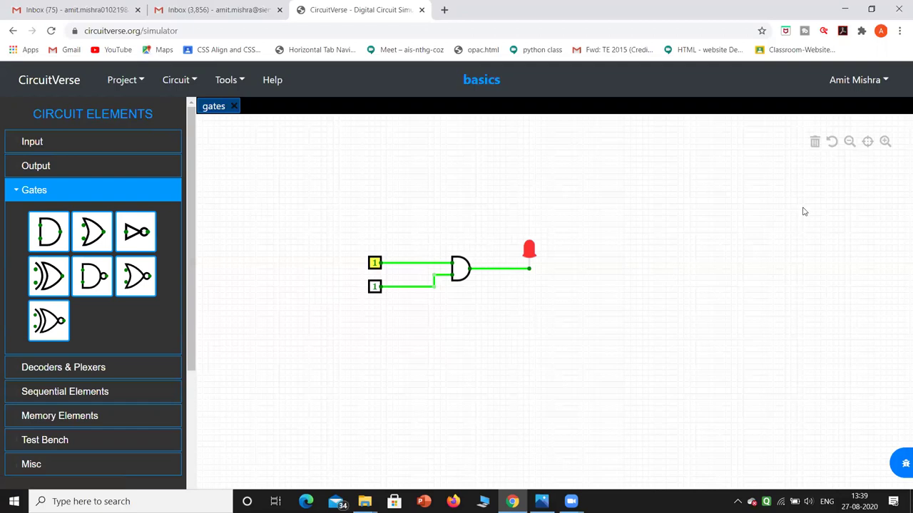
left_click(886, 84)
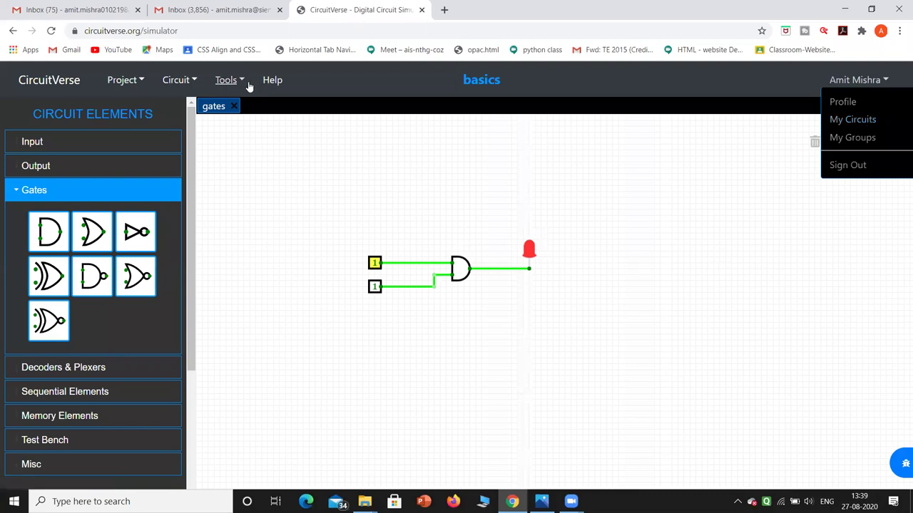
left_click(242, 82)
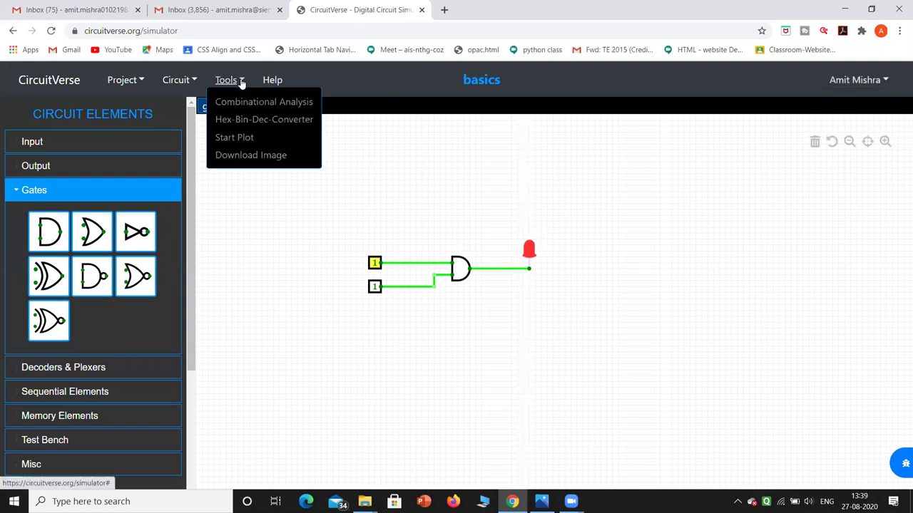
left_click(192, 80)
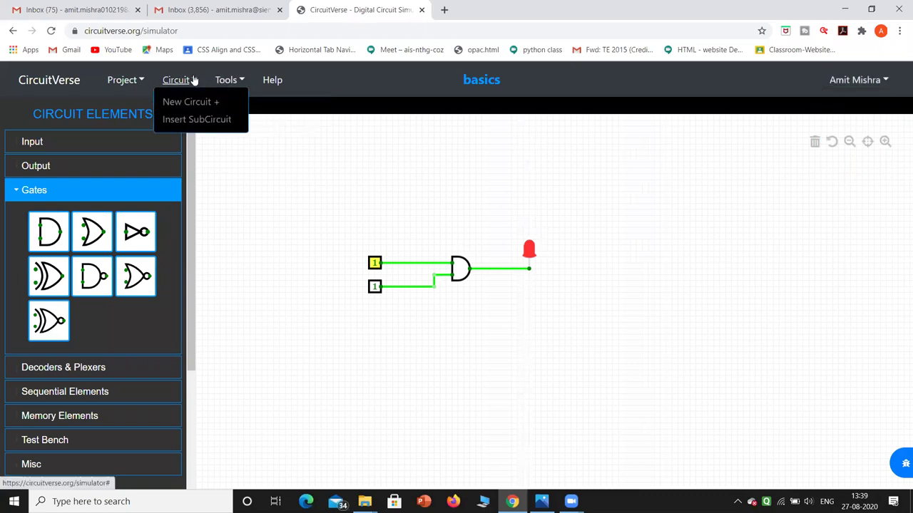
left_click(141, 81)
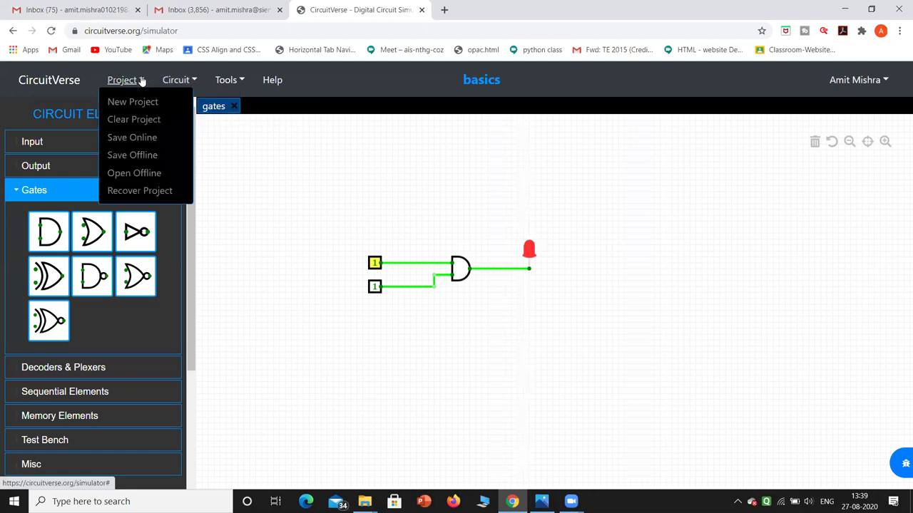
Save the project online as 'basics gate', keeping its access Public.
left_click(147, 136)
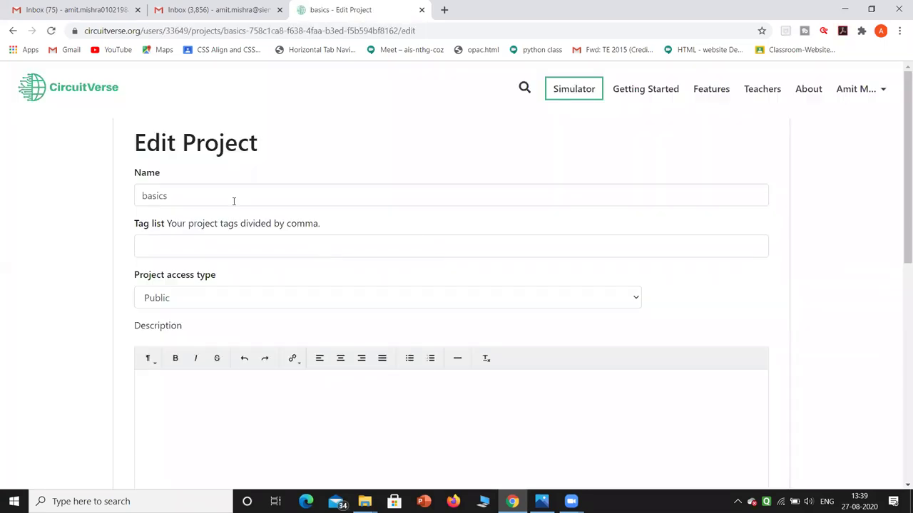
left_click(232, 200)
type("gate")
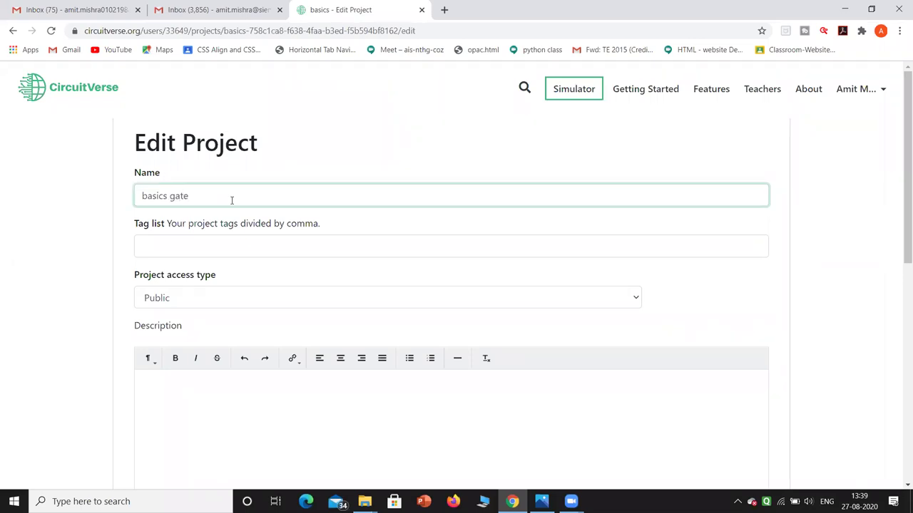
left_click(234, 242)
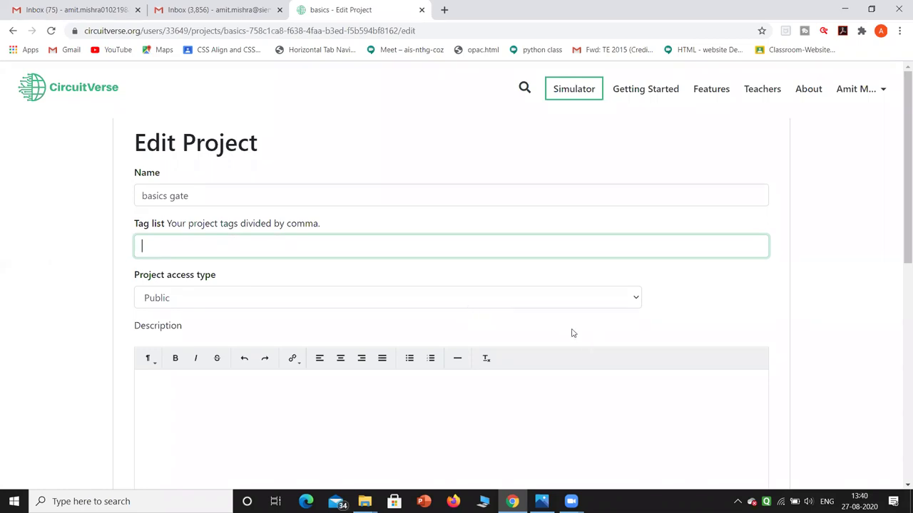
left_click(636, 299)
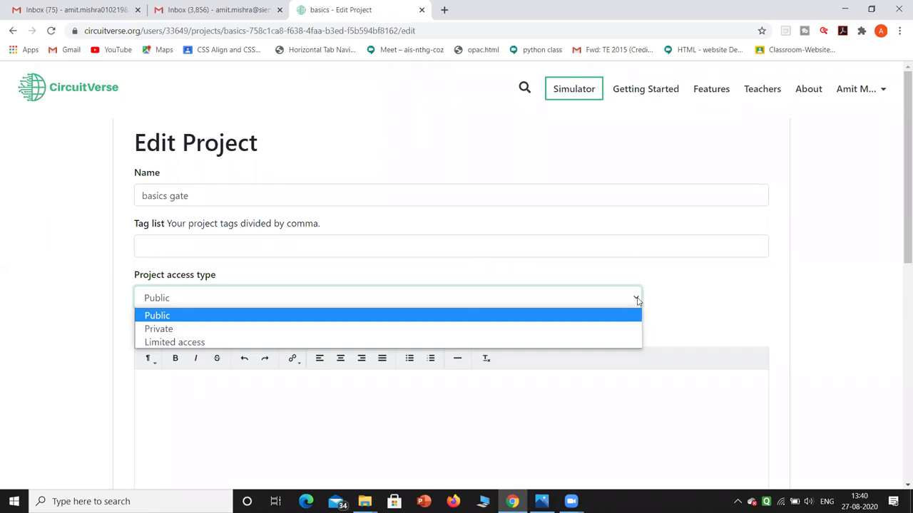
left_click(638, 317)
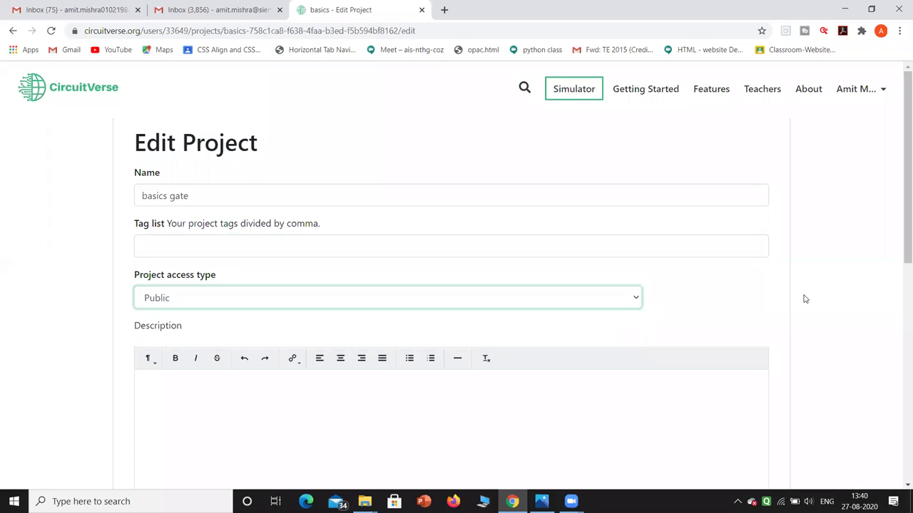
Enter the project description 'This Experiment is regarding AND Gate.'.
left_click_drag(899, 221, 902, 275)
left_click(448, 264)
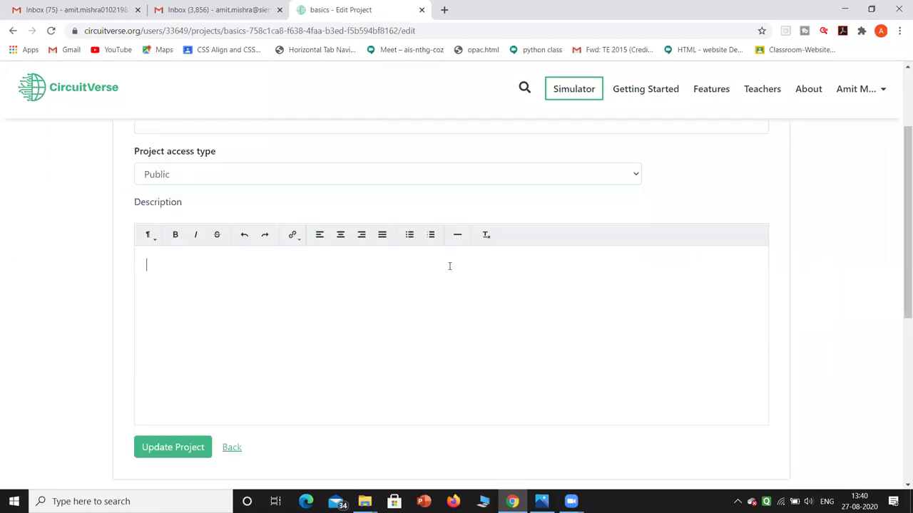
type("It is")
key("BackSpace")
key("BackSpace")
key("BackSpace")
key("BackSpace")
key("BackSpace")
type("This Experiment is ")
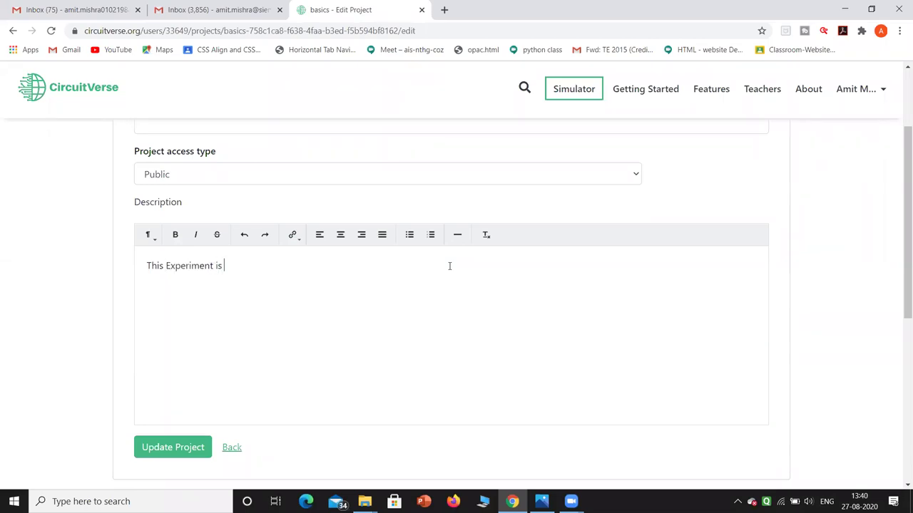
type("regarding AND Gate.")
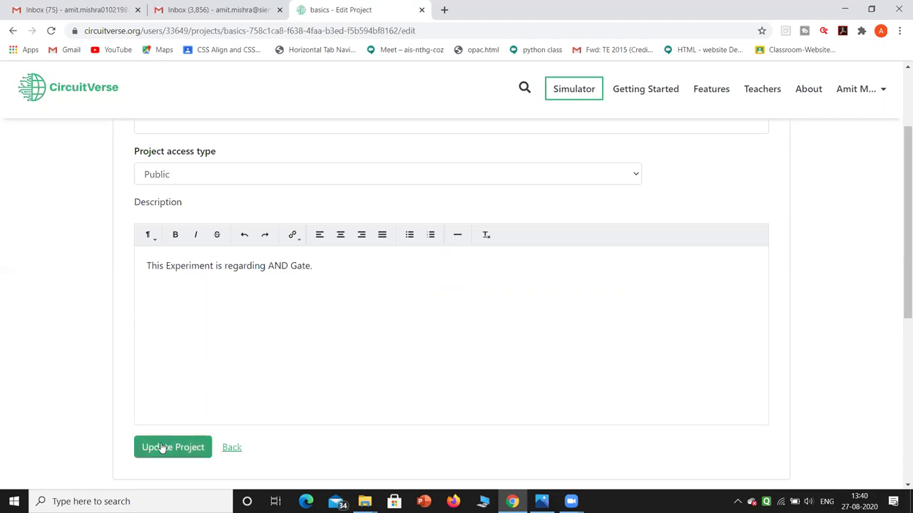
Update the 'basics gate' project, copy its embed code, and relaunch the gates circuit in the simulator.
left_click(163, 447)
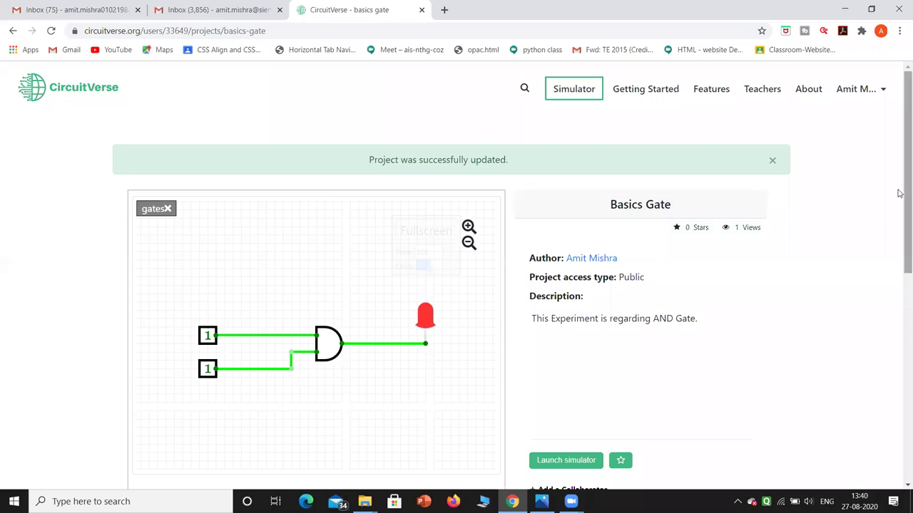
left_click_drag(899, 193, 880, 176)
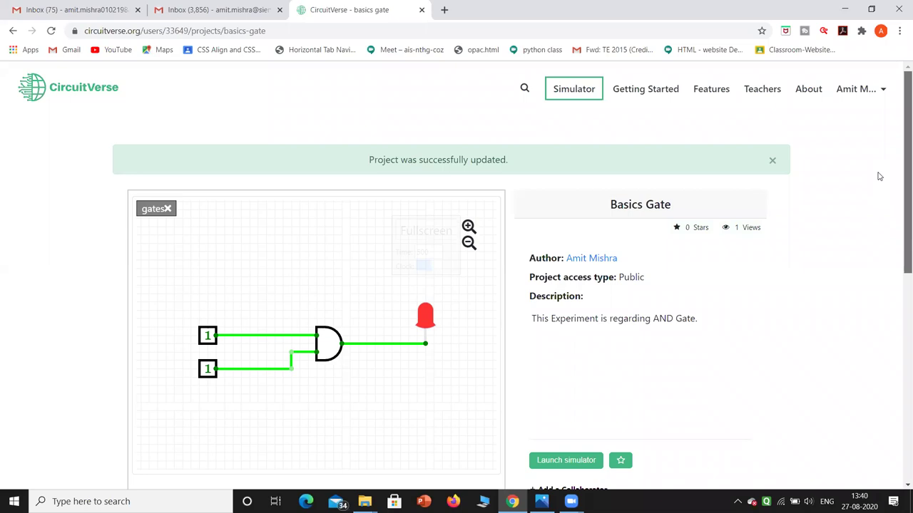
scroll(881, 241, "down", 2)
scroll(892, 213, "up", 1)
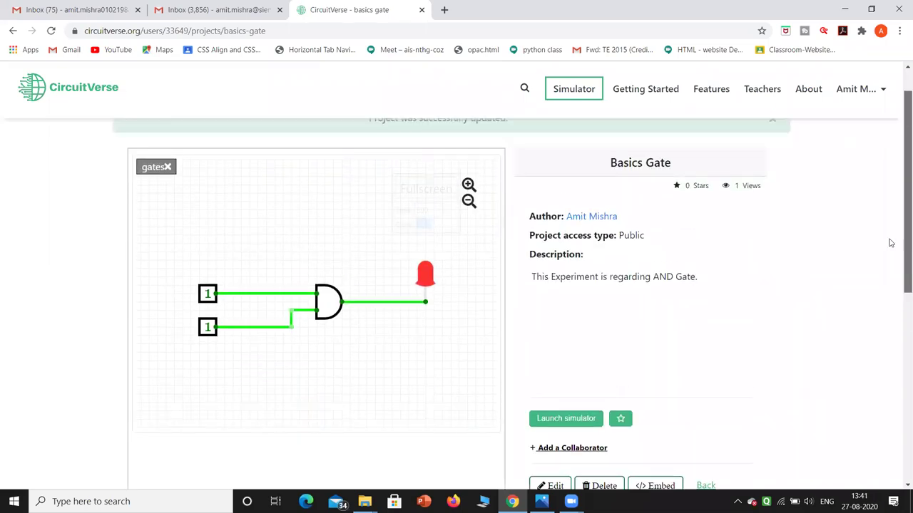
scroll(884, 299, "down", 2)
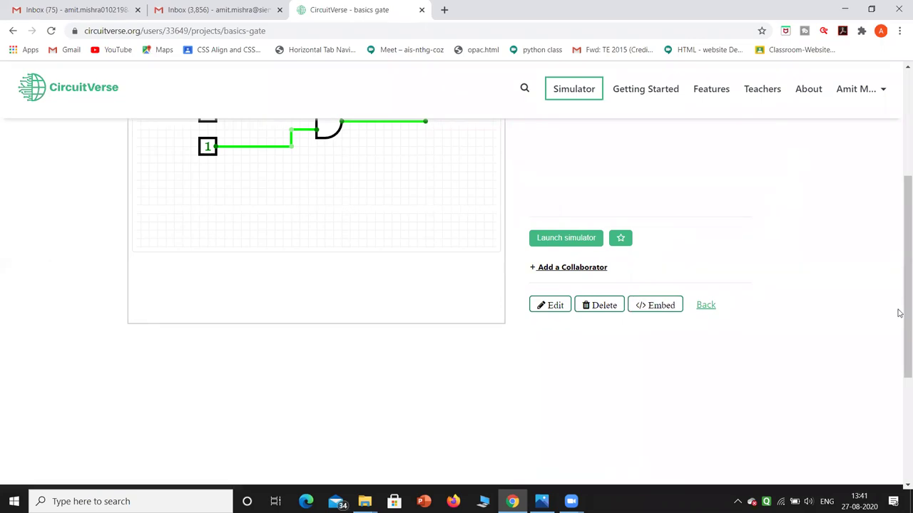
left_click(661, 306)
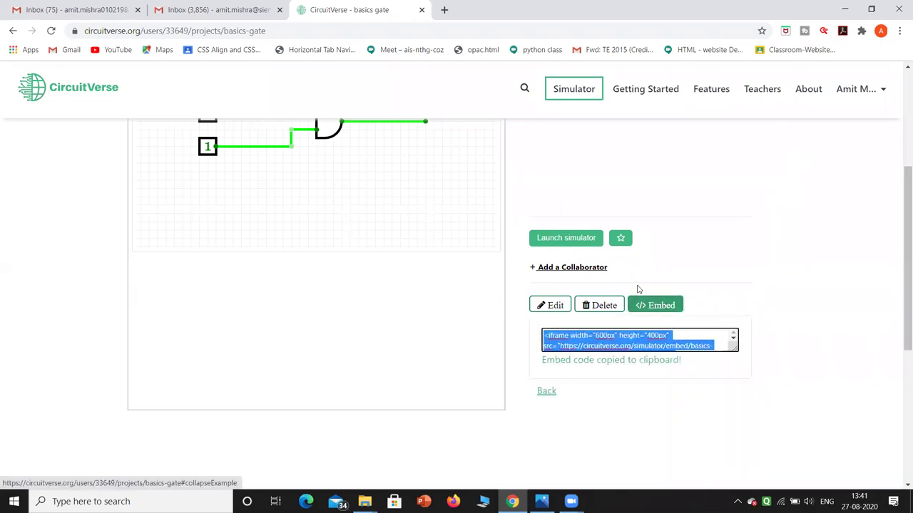
left_click(554, 243)
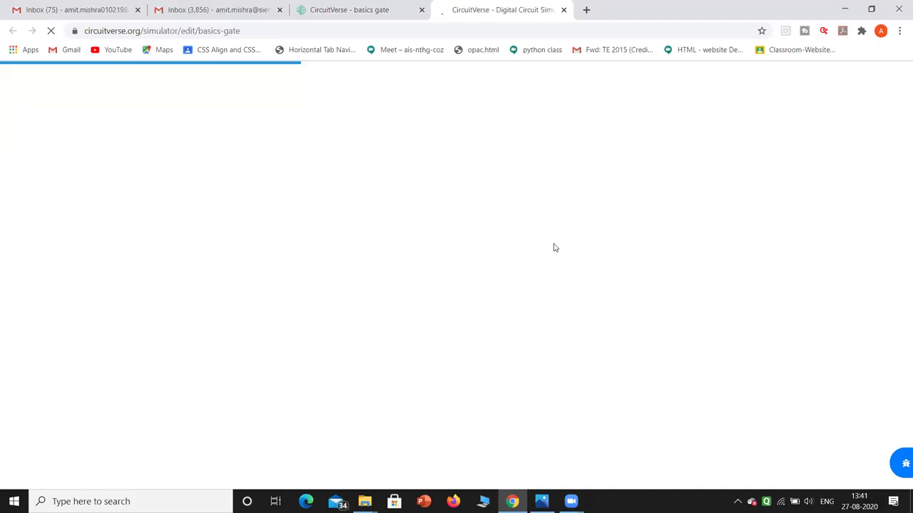
Go from the simulator to My Groups via the account menu, confirming Leave on the warning.
left_click(343, 10)
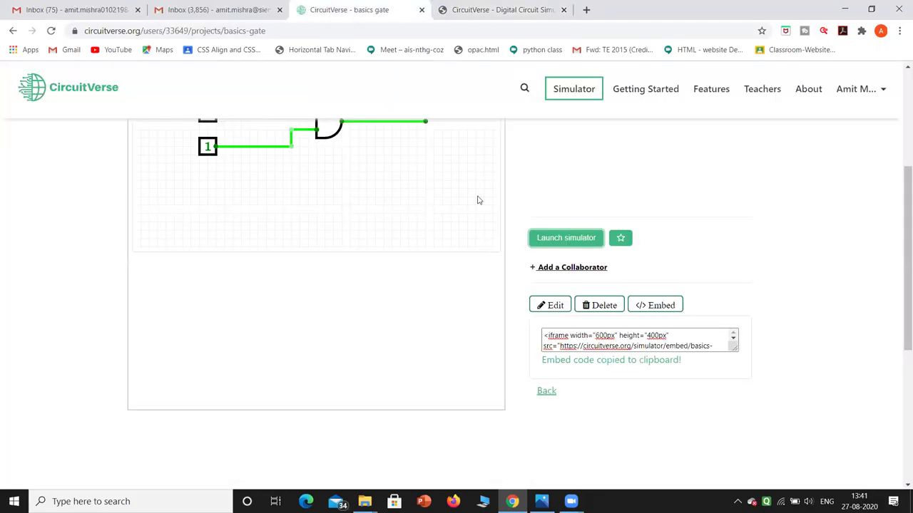
left_click(478, 22)
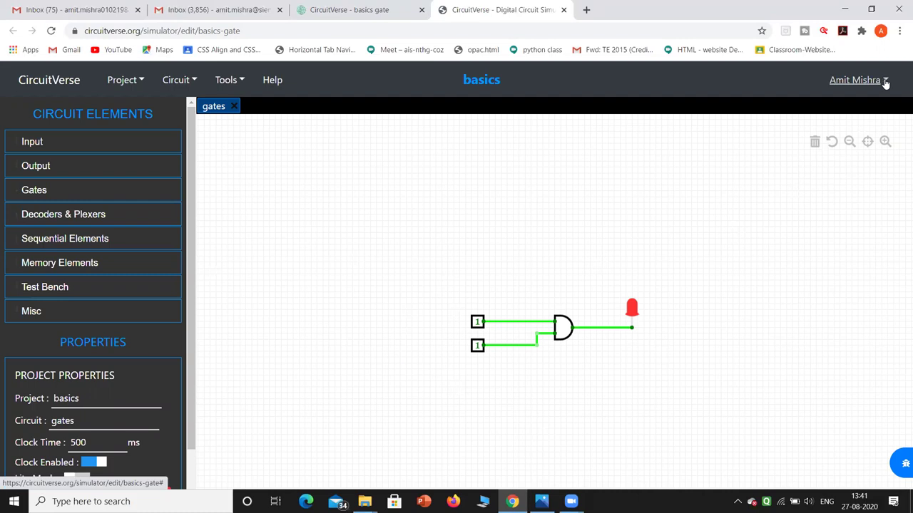
left_click(885, 84)
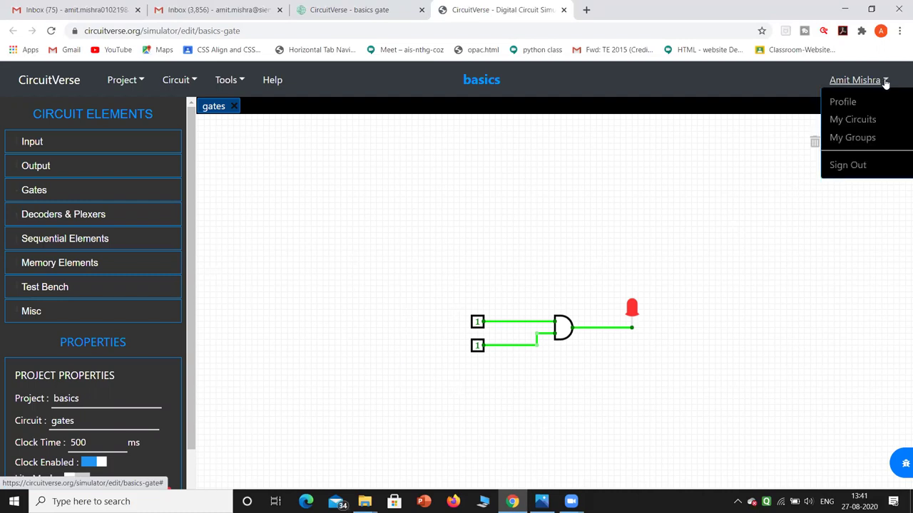
left_click(853, 145)
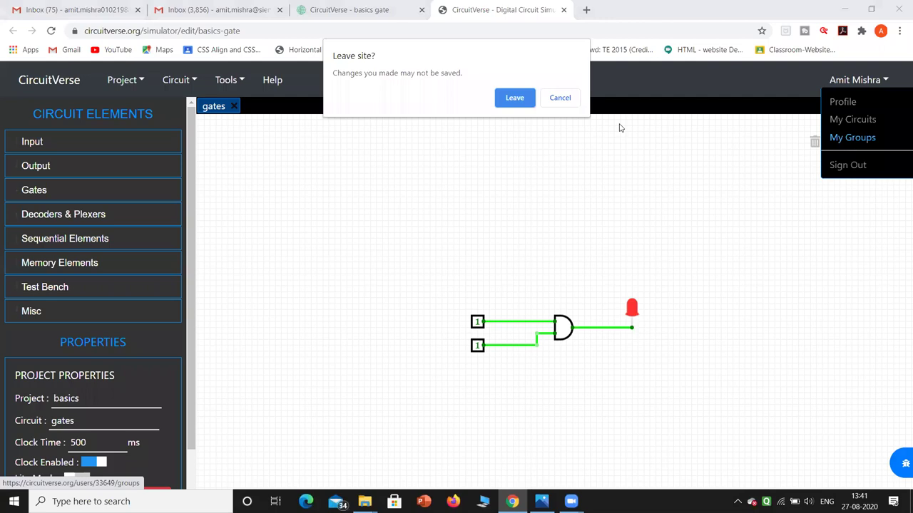
left_click(508, 101)
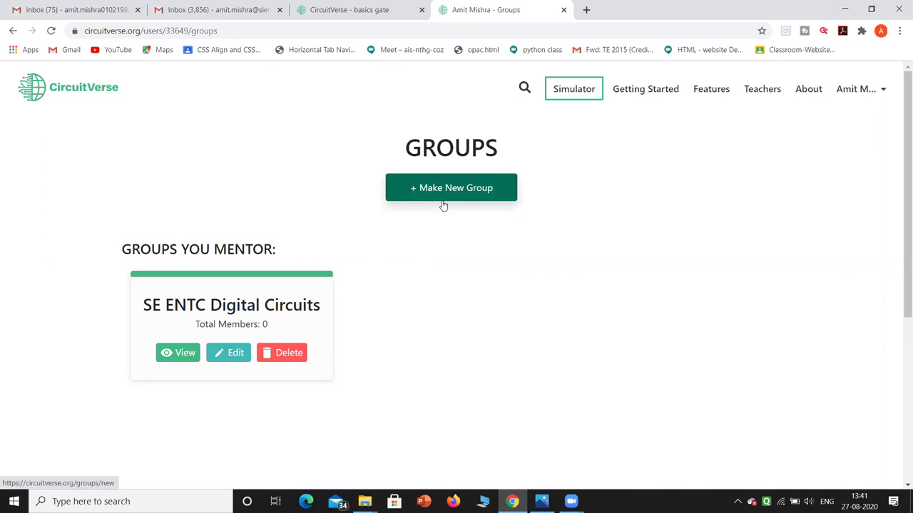
Save the SE ENTC Digital Circuits group unchanged, then open '+ Add Members' and focus Email IDs.
left_click(232, 361)
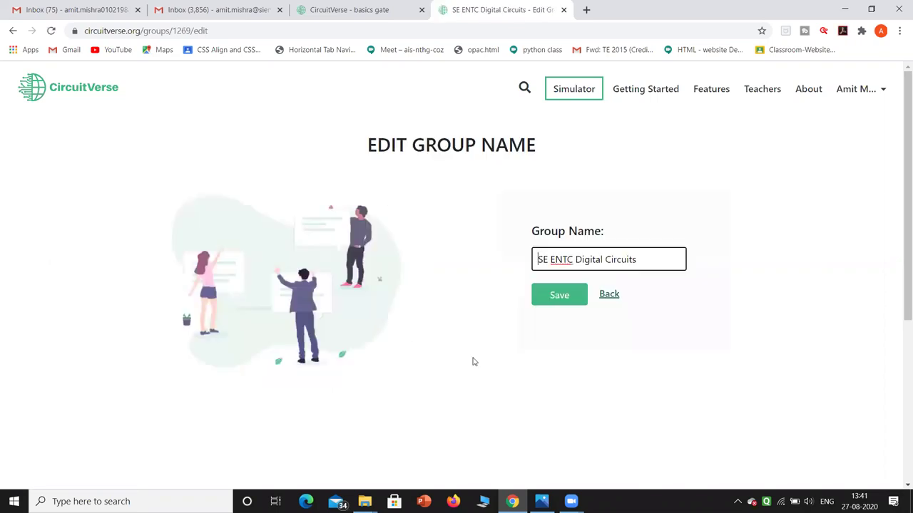
left_click(545, 290)
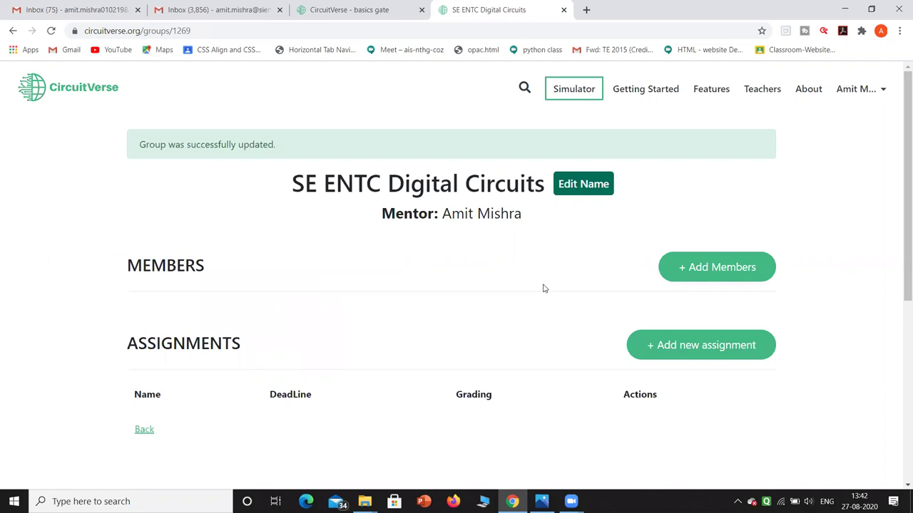
left_click(692, 269)
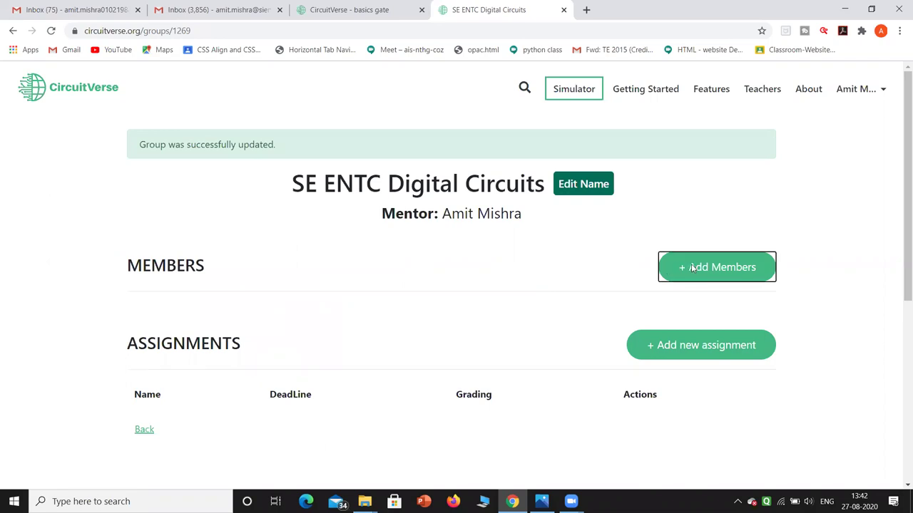
left_click(415, 226)
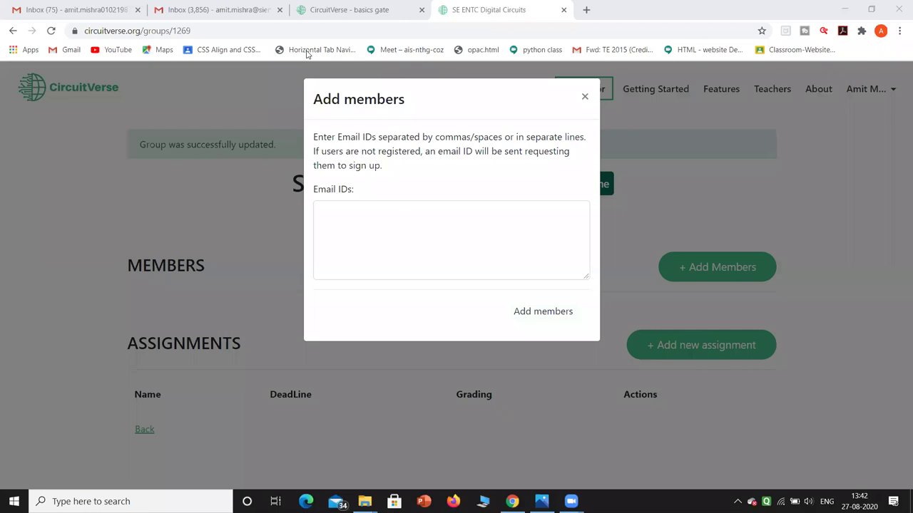
Paste the first five student e-mail addresses into the Email IDs box, one per line.
left_click(324, 223)
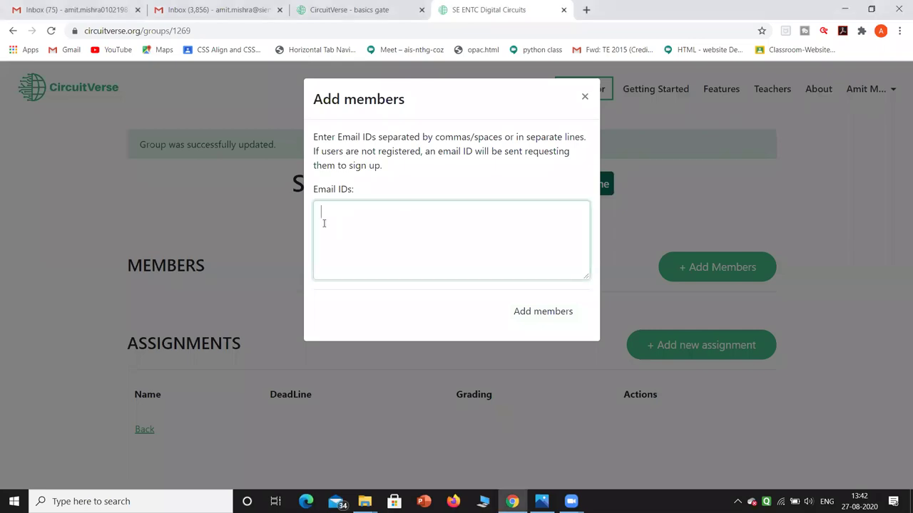
key("ctrl+v")
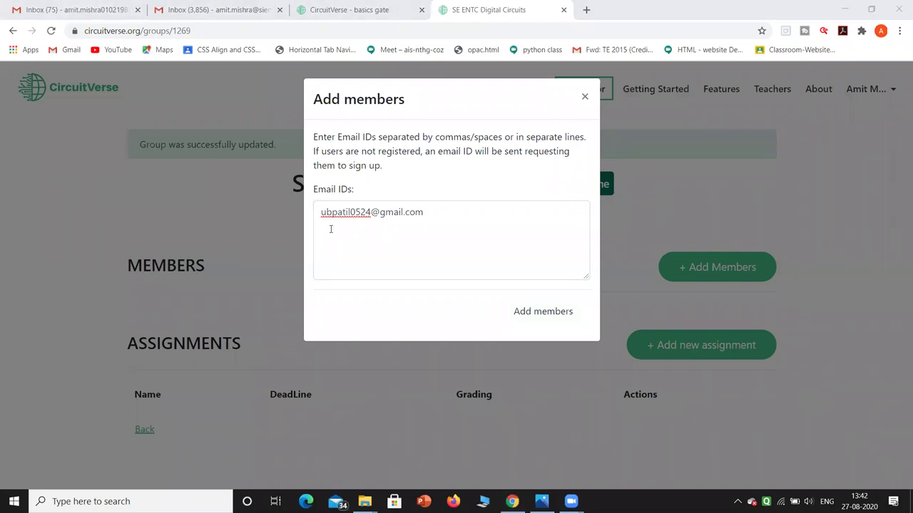
left_click(327, 231)
key("ctrl+v")
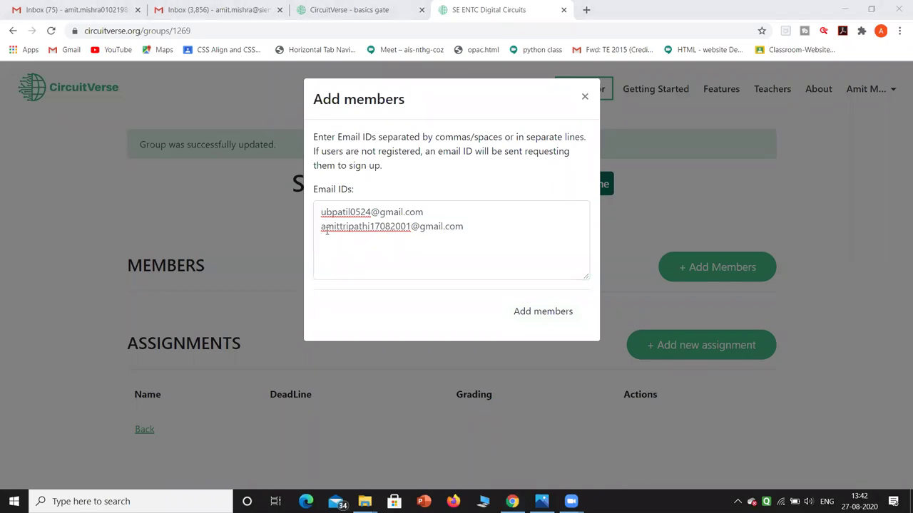
left_click(343, 243)
key("ctrl+v")
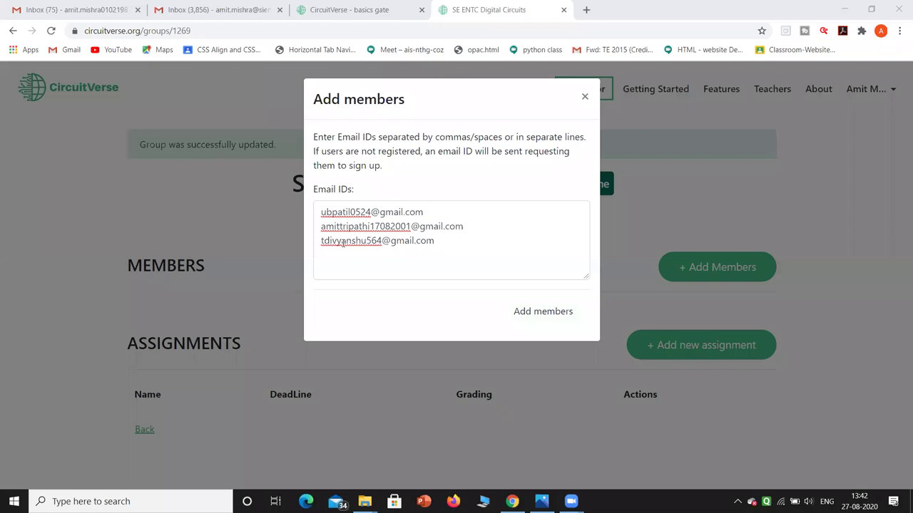
left_click(336, 261)
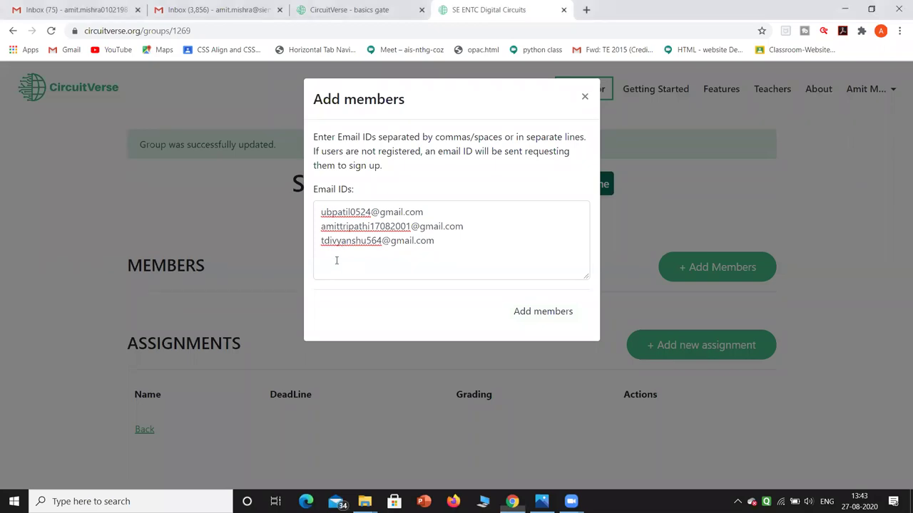
key("ctrl+v")
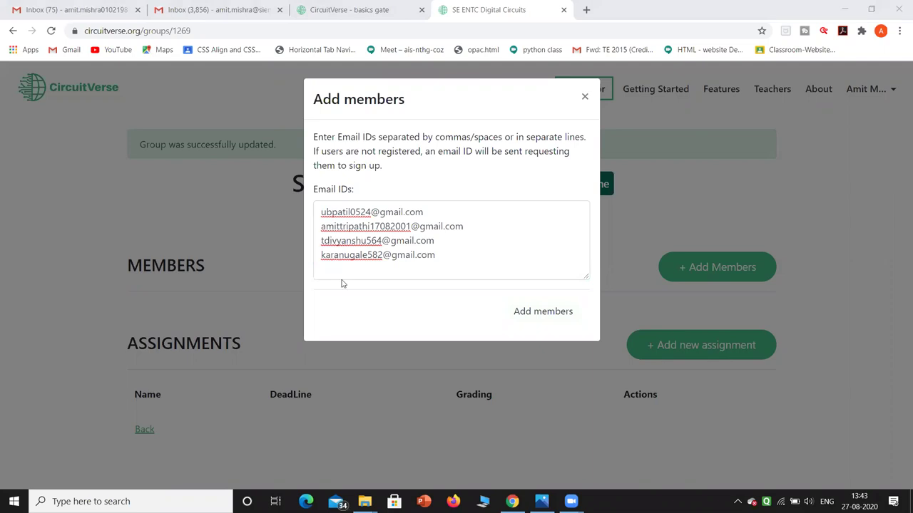
left_click(338, 276)
key("ctrl+v")
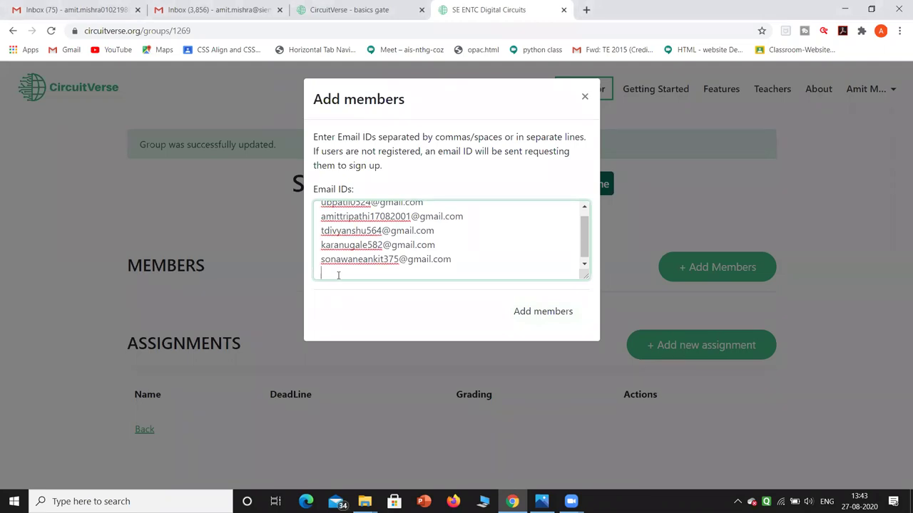
Paste the sixth student's e-mail address and add all six as members.
key("alt+Tab")
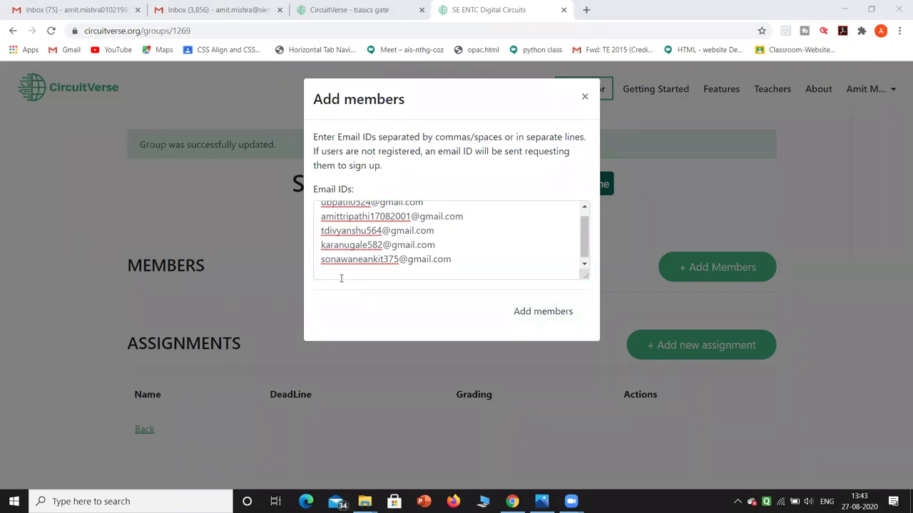
left_click(341, 278)
key("ctrl+v")
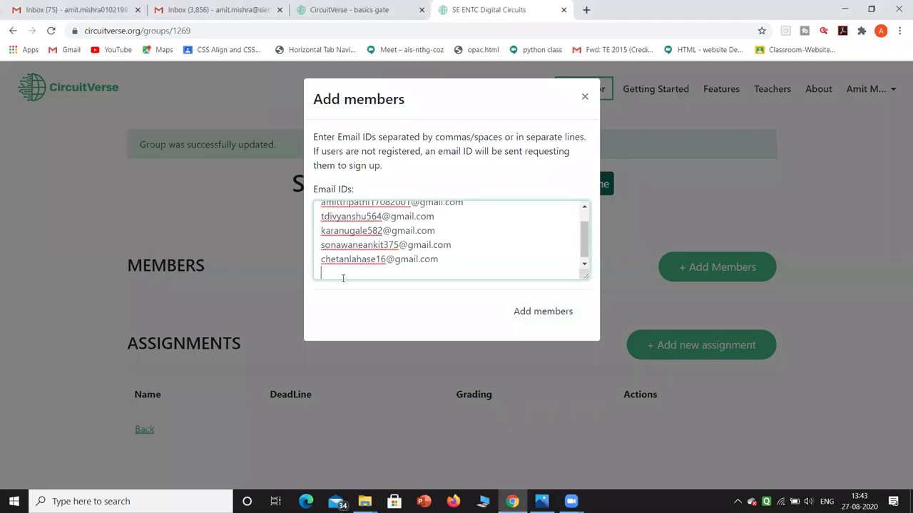
key("alt+Tab")
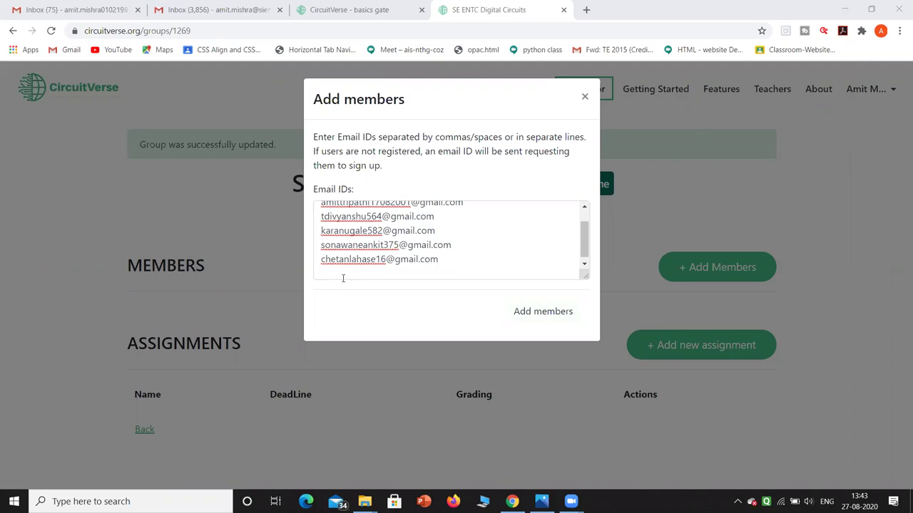
left_click(541, 315)
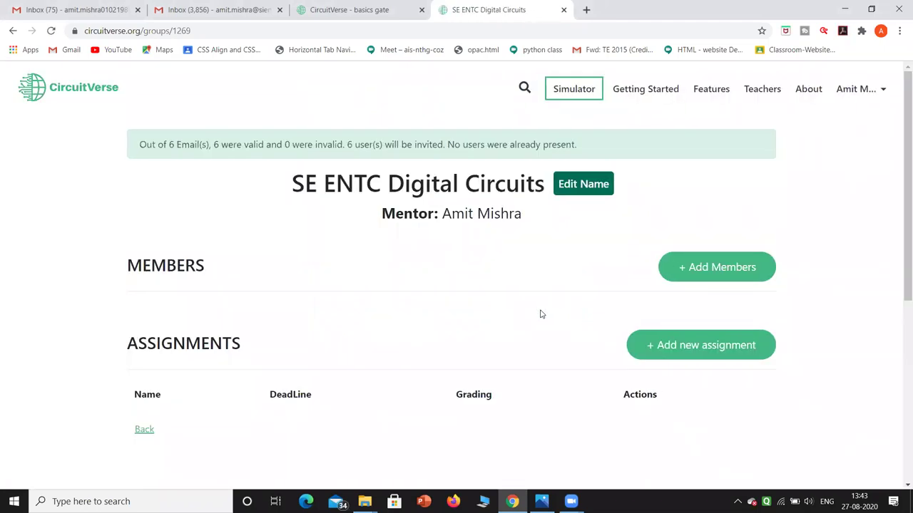
Invite one more member's e-mail address to the group, then bring up the online-simulators slide in Photos.
left_click(699, 258)
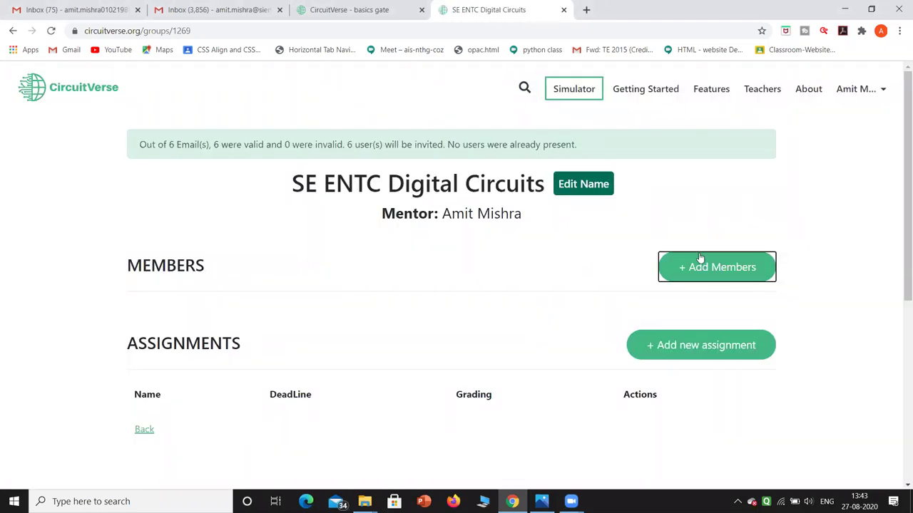
left_click(422, 212)
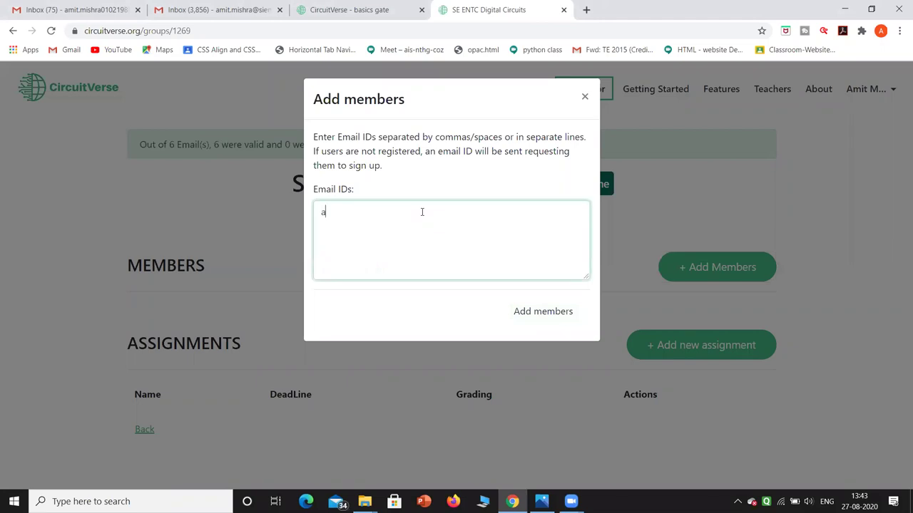
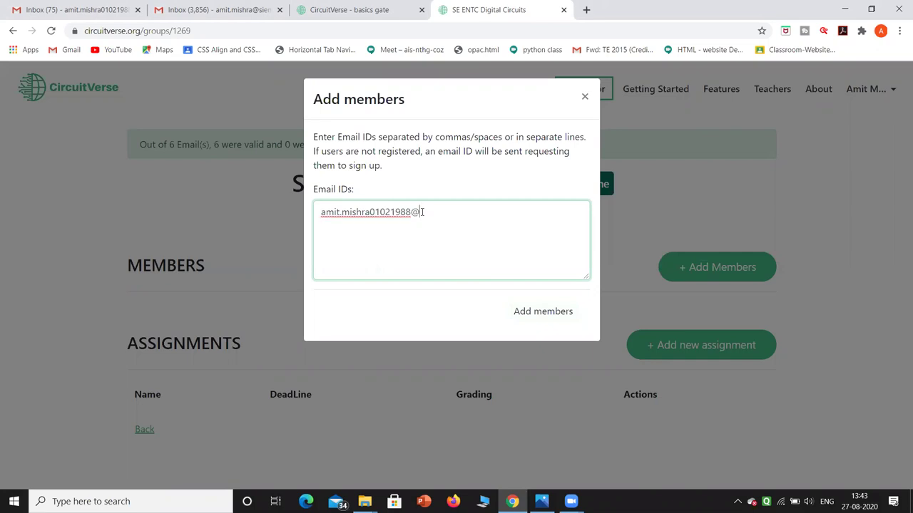
left_click(534, 312)
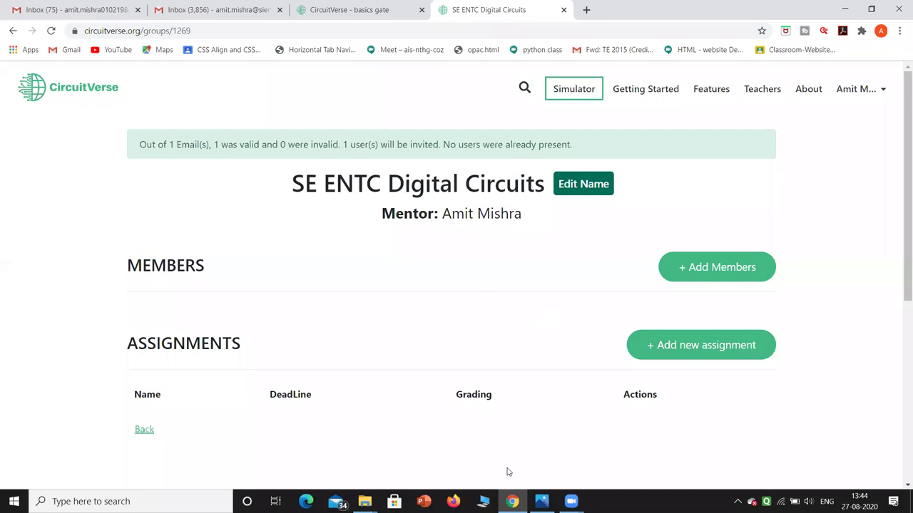
left_click(541, 502)
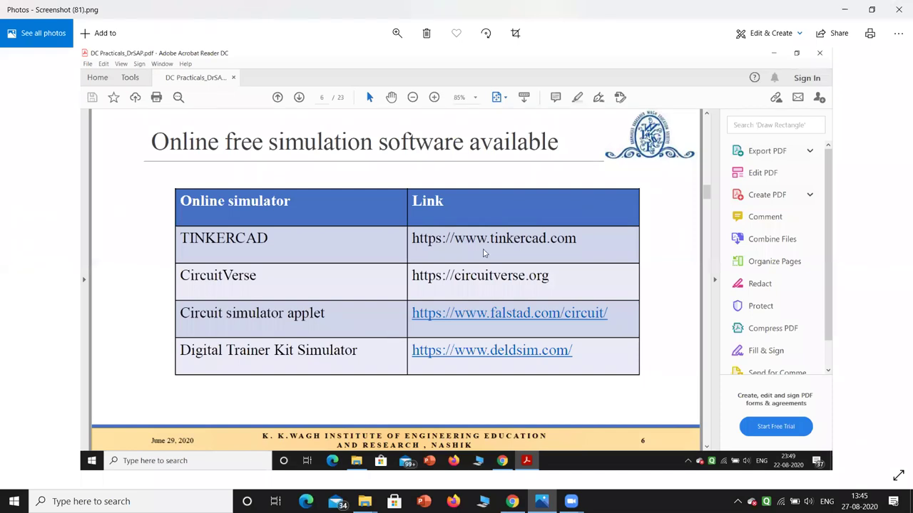
Minimize the Photos slide of free online simulators to return to the group page.
left_click(845, 9)
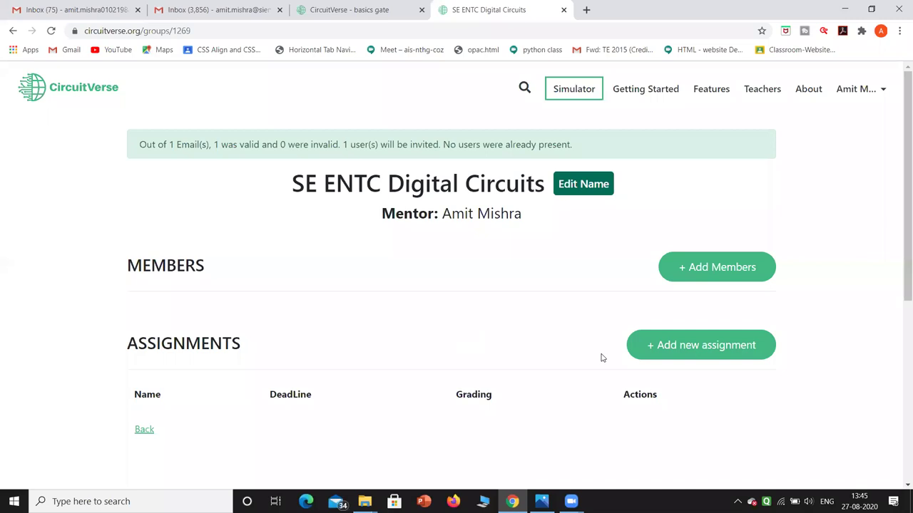
Start a new assignment named 'Full Adder' with description 'Simulate Full Adder using Gate'.
left_click(670, 355)
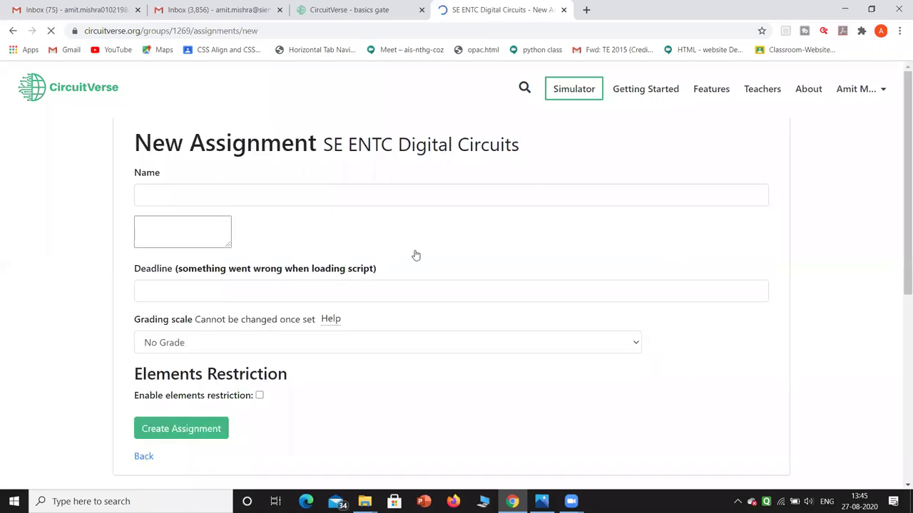
left_click(339, 192)
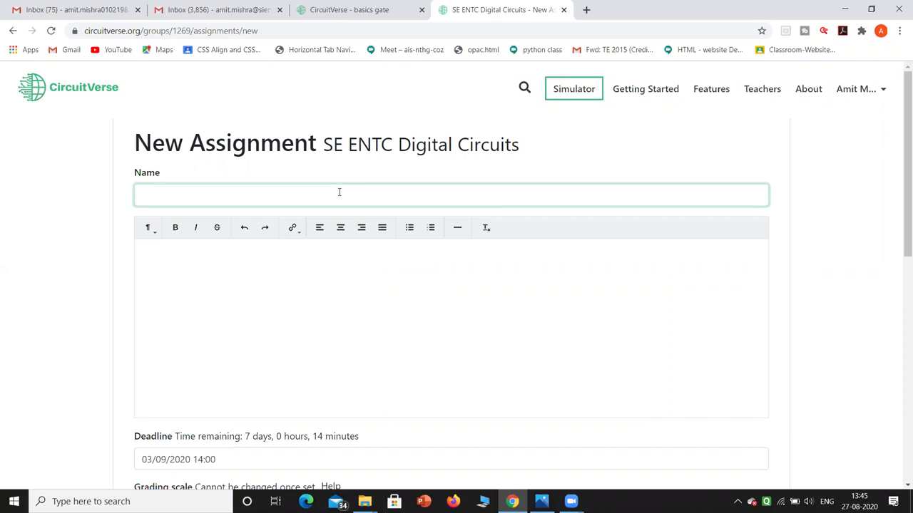
type("Full Adder")
left_click(253, 274)
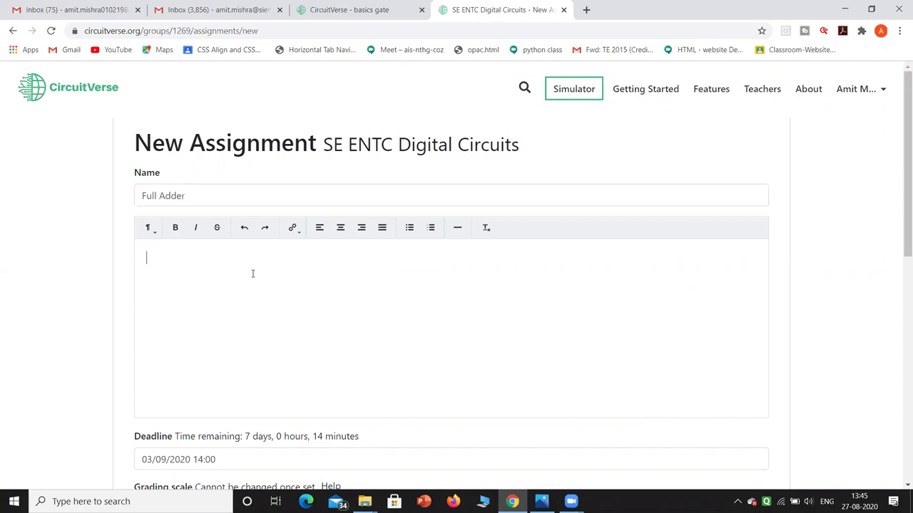
type("Simulate Full Adder using Gate")
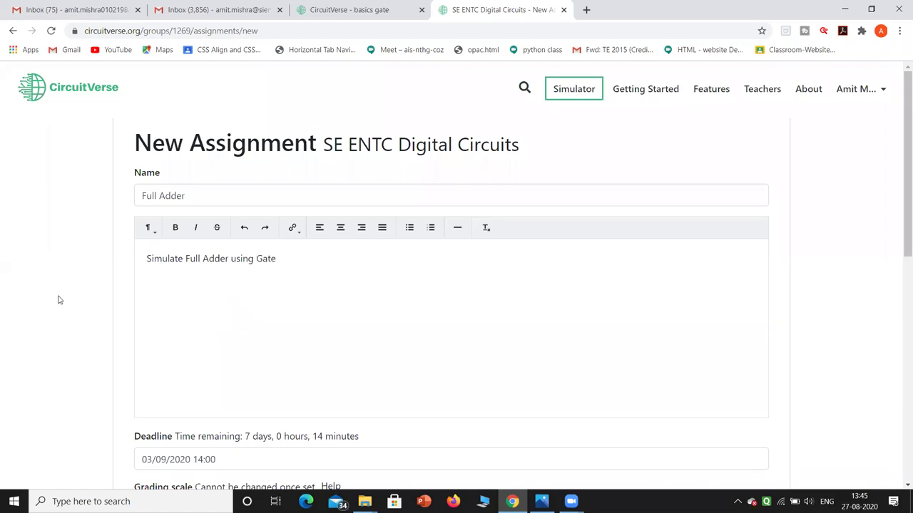
scroll(60, 300, "down", 3)
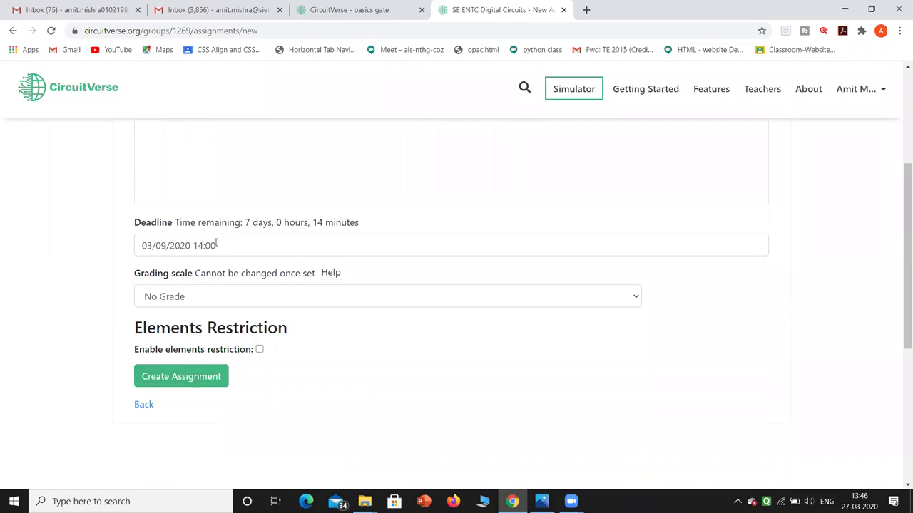
Set the assignment deadline to 03/09/2020 at 12:30.
left_click(169, 247)
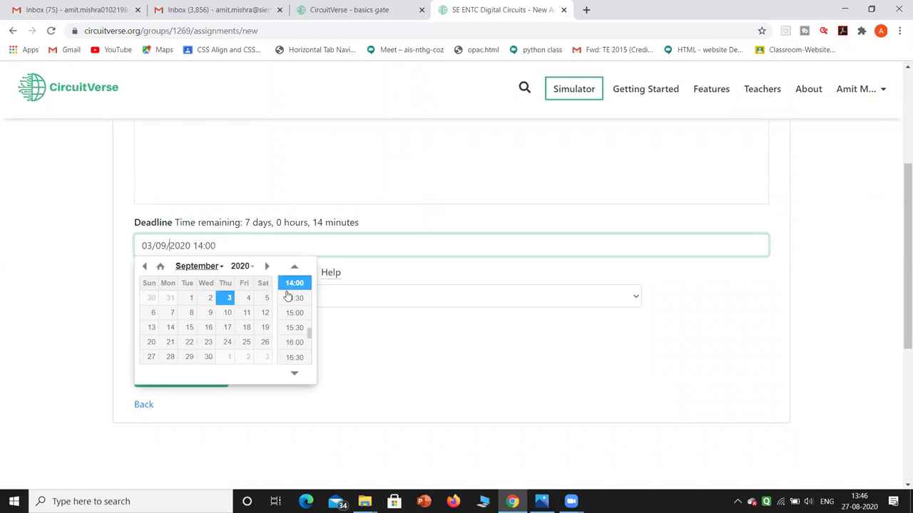
left_click(294, 267)
left_click(294, 267)
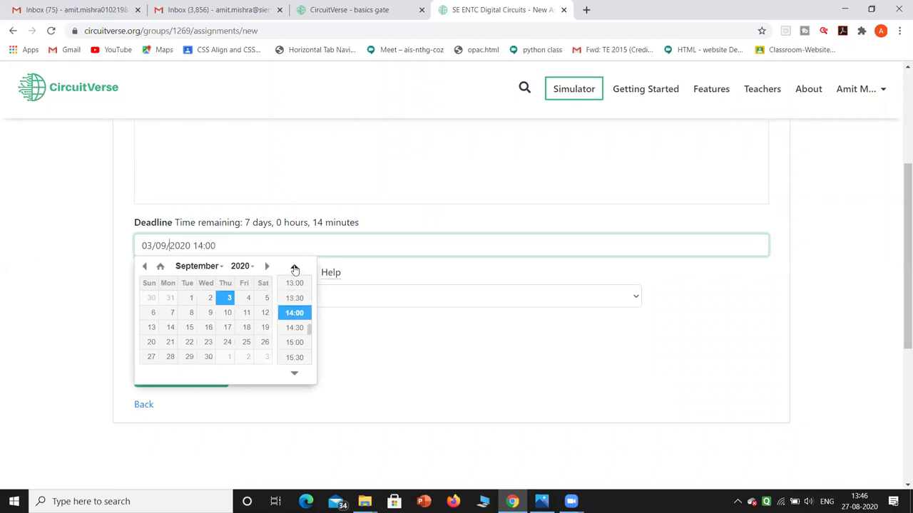
left_click(295, 268)
left_click(295, 268)
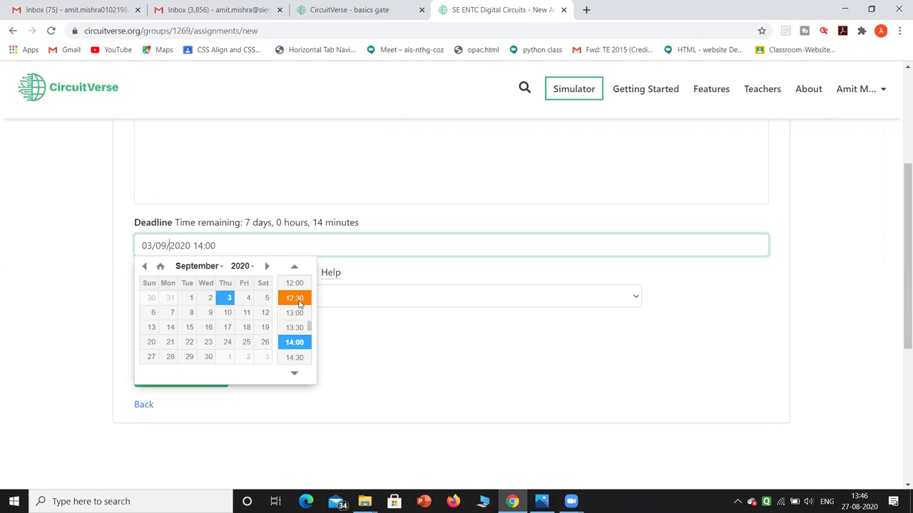
left_click(295, 298)
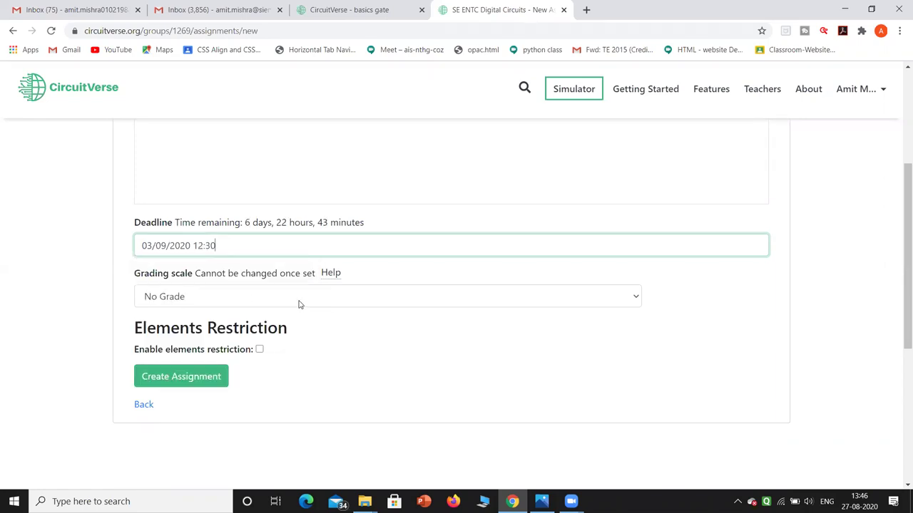
Choose Percent as the grading scale and create the Full Adder assignment.
left_click(212, 297)
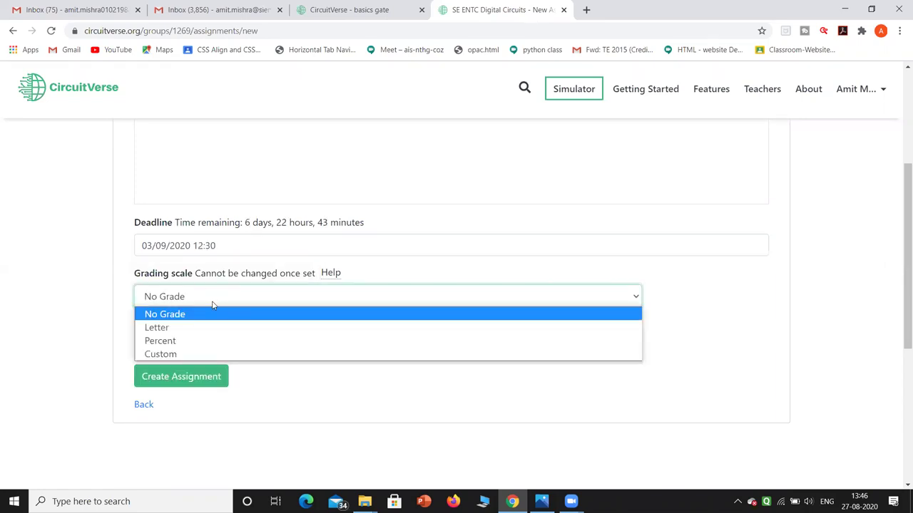
left_click(223, 354)
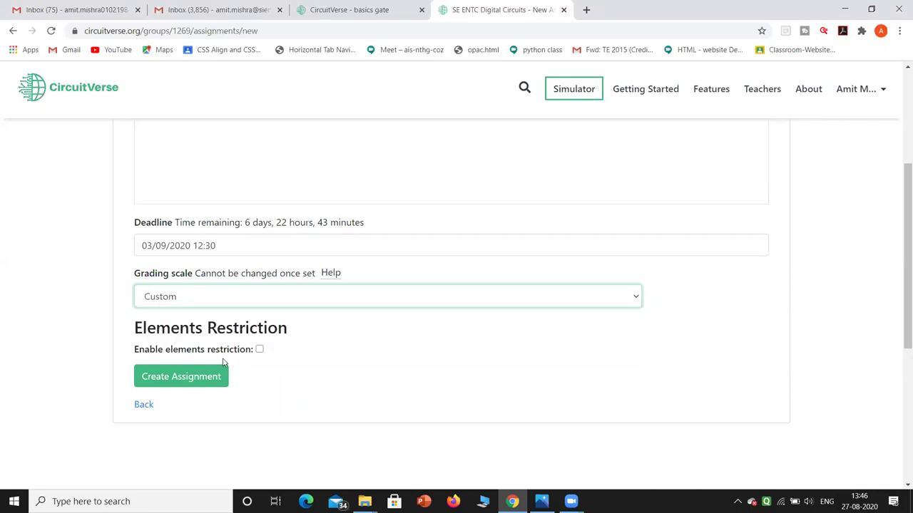
left_click(273, 293)
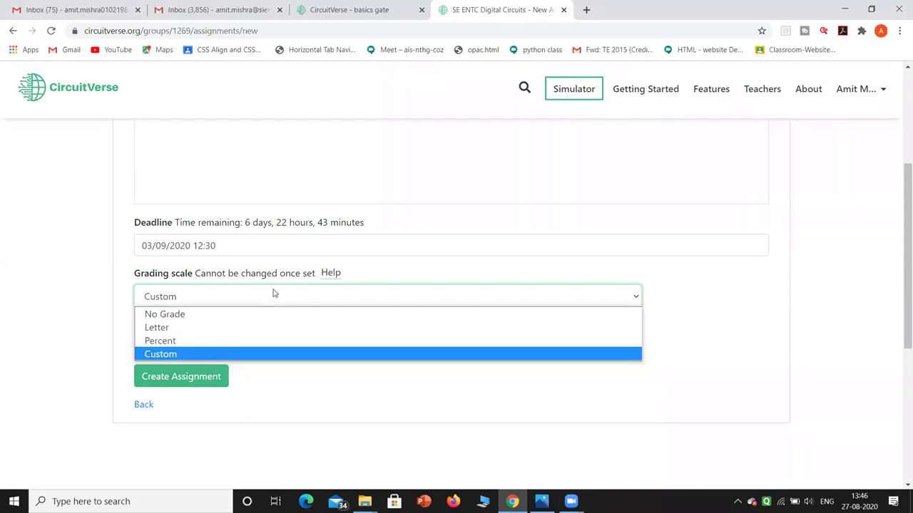
left_click(270, 340)
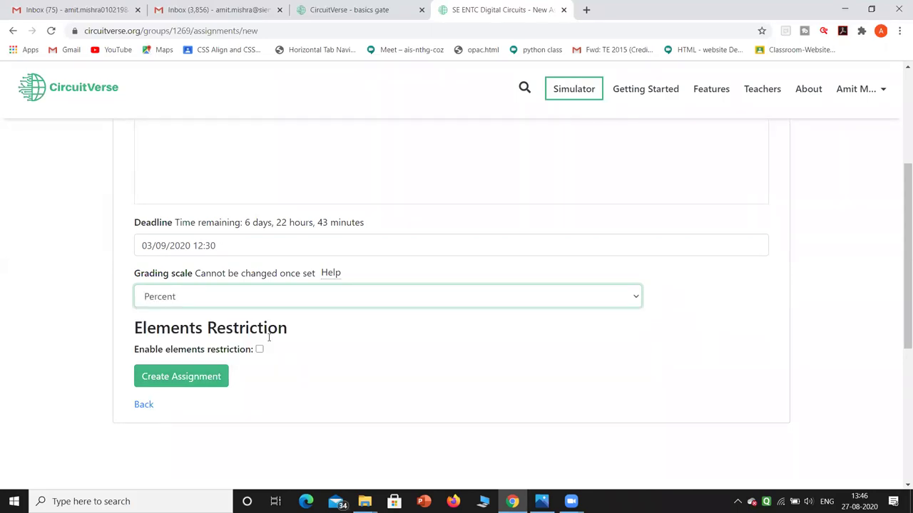
left_click(201, 381)
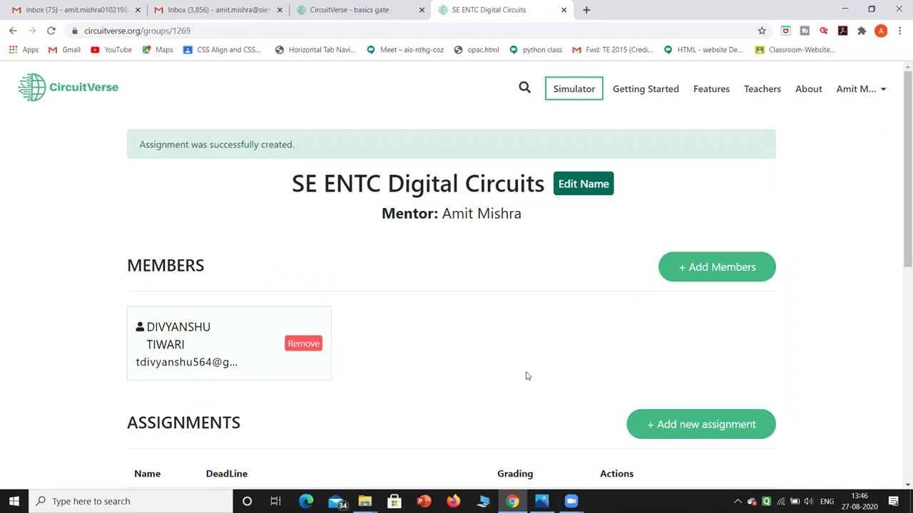
Check the Full Adder entry in the Assignments table, then open the Simulator.
scroll(527, 376, "down", 3)
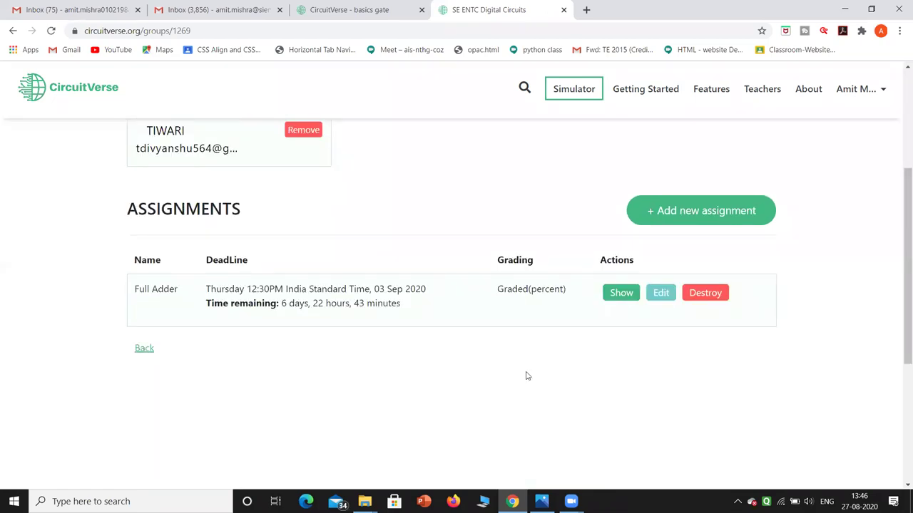
scroll(527, 376, "up", 1)
scroll(527, 375, "up", 2)
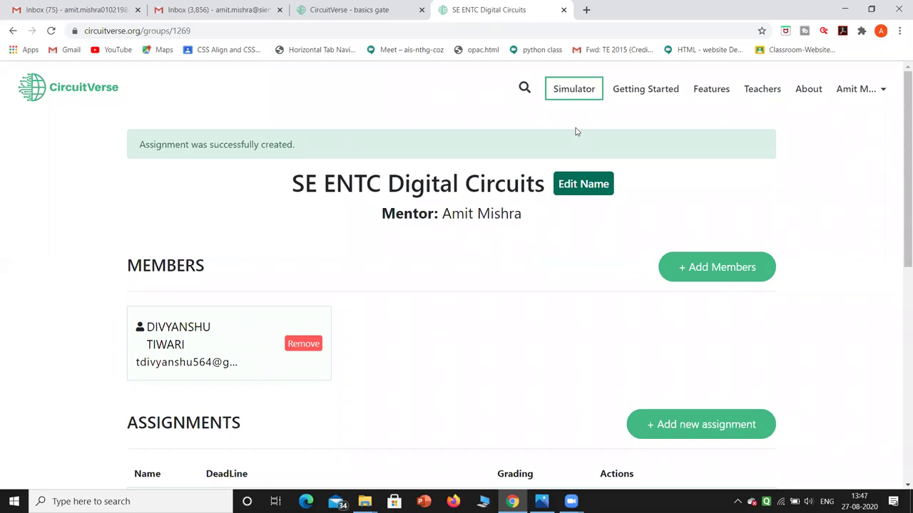
left_click(561, 92)
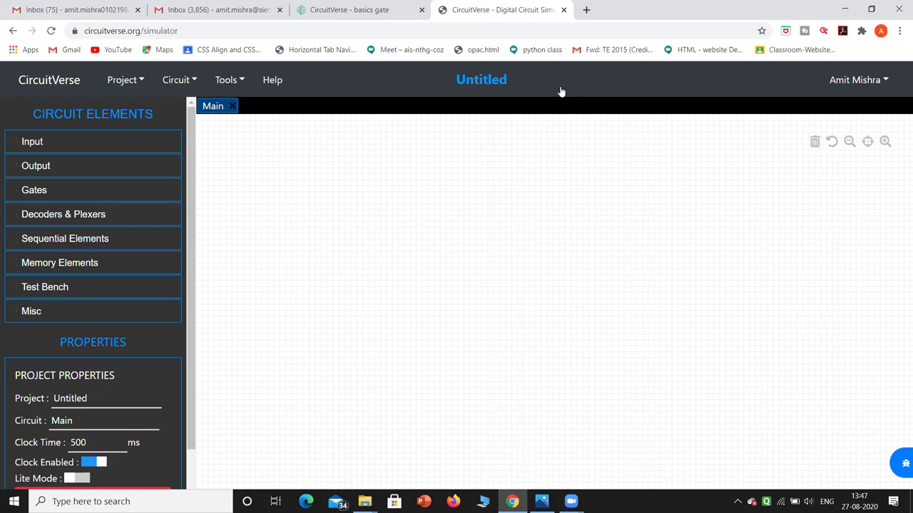
Rename the Untitled project to 'Half Adder'.
left_click(104, 396)
key("BackSpace")
key("BackSpace")
key("BackSpace")
key("BackSpace")
key("BackSpace")
key("BackSpace")
key("BackSpace")
key("BackSpace")
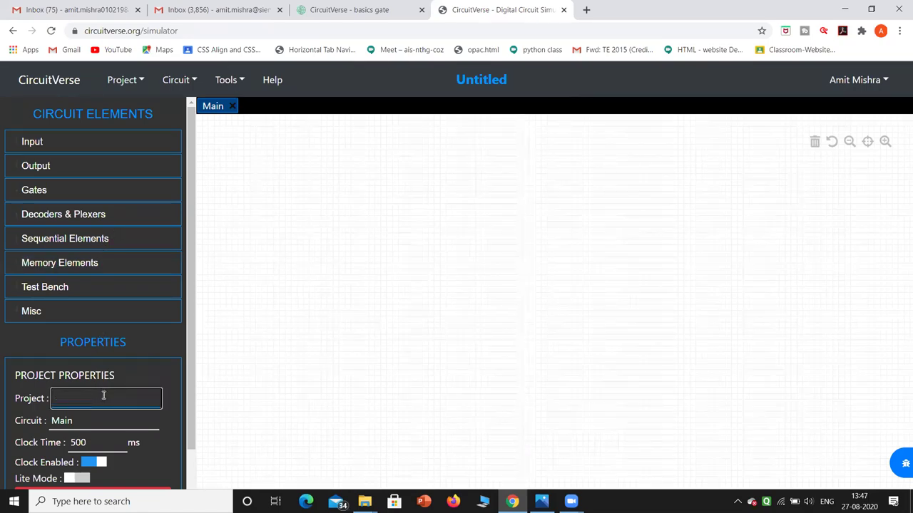
type("Half Adder")
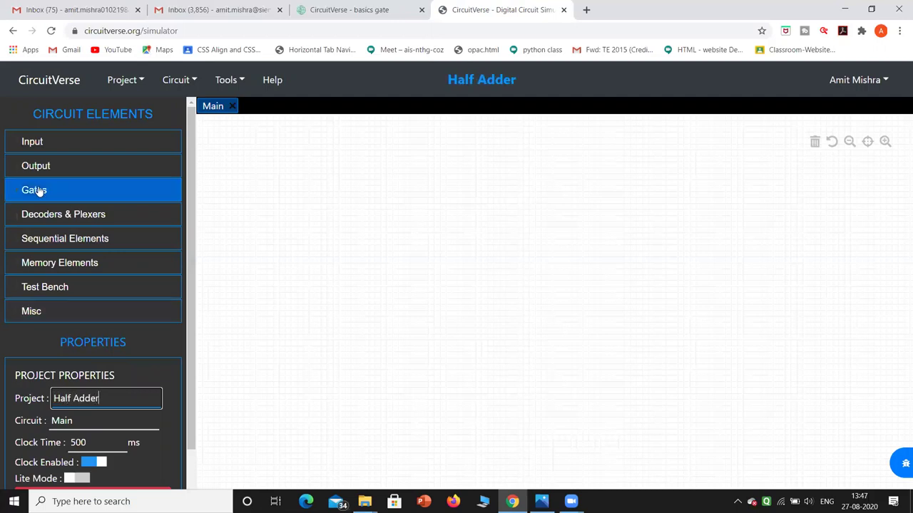
Place an XOR gate with an AND gate below it on the Main canvas.
left_click(37, 191)
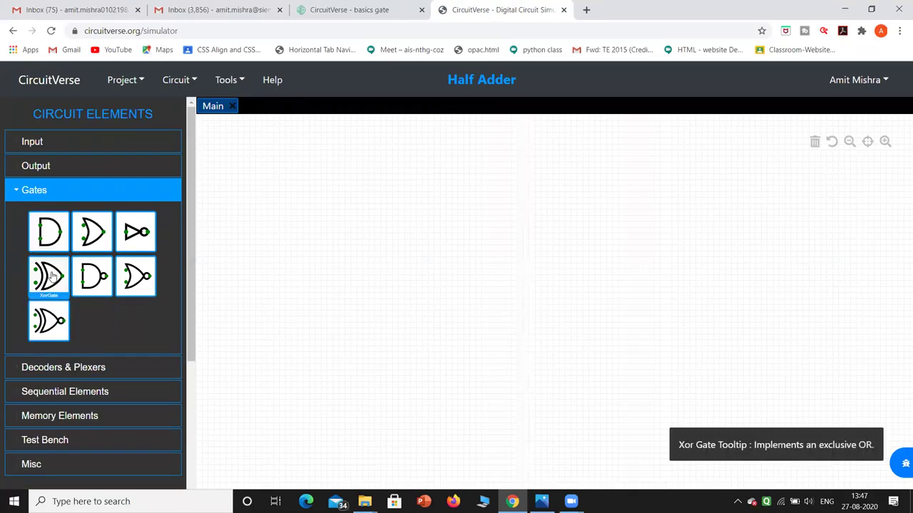
left_click(52, 276)
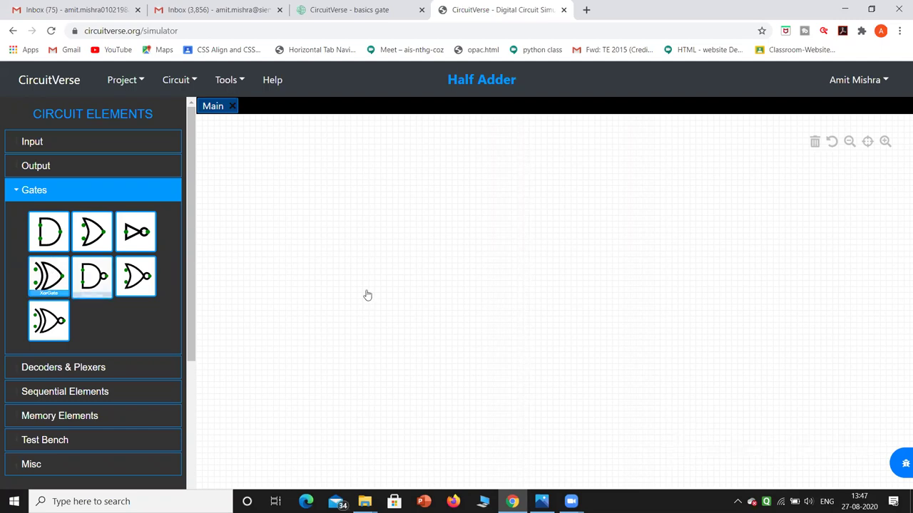
left_click(469, 246)
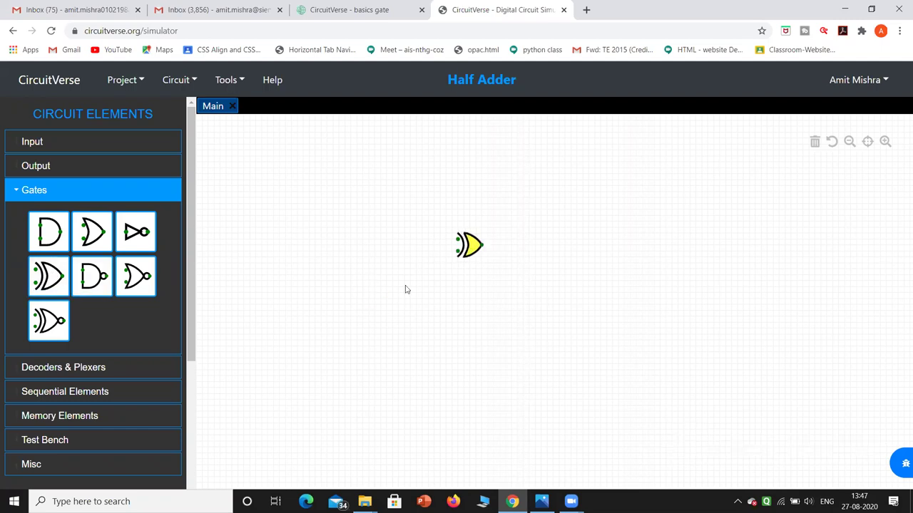
left_click(55, 232)
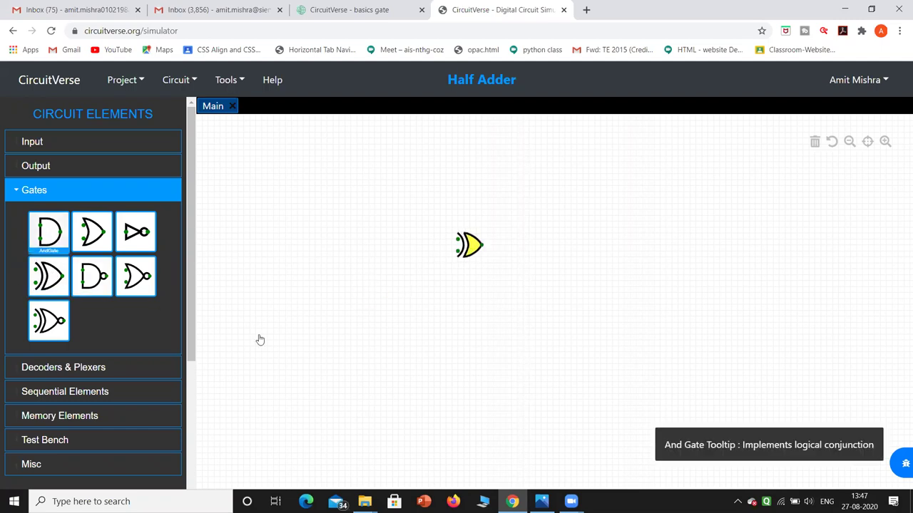
left_click_drag(469, 308, 457, 304)
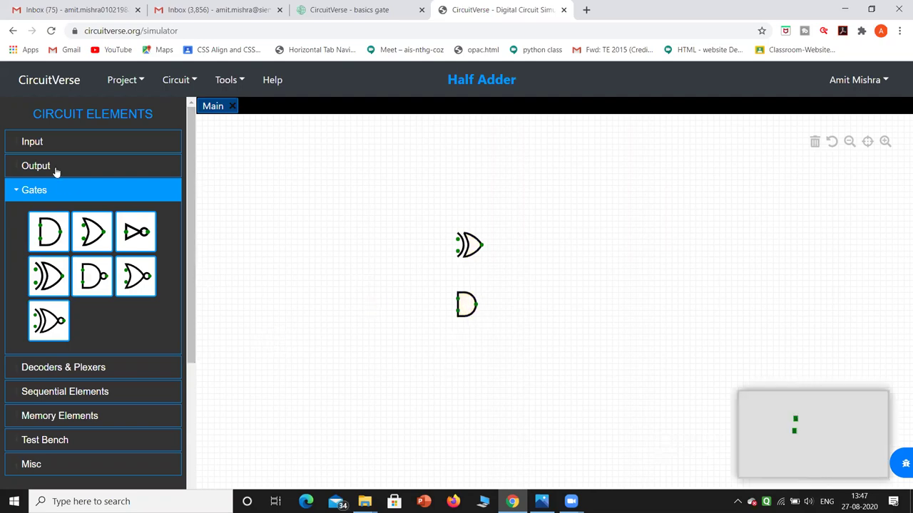
left_click(73, 147)
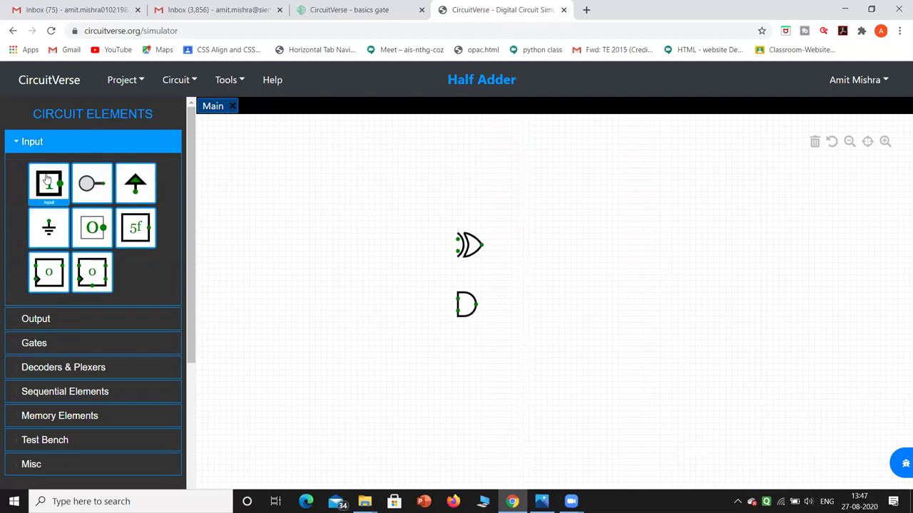
Add two inputs left of the XOR gate and wire them to its two inputs.
left_click(47, 178)
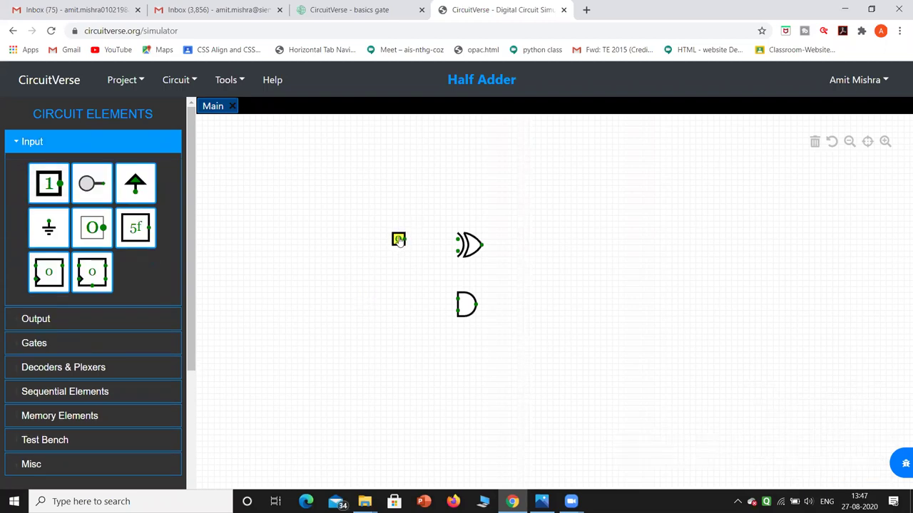
left_click(399, 240)
left_click(43, 185)
left_click(399, 257)
left_click_drag(404, 239, 458, 241)
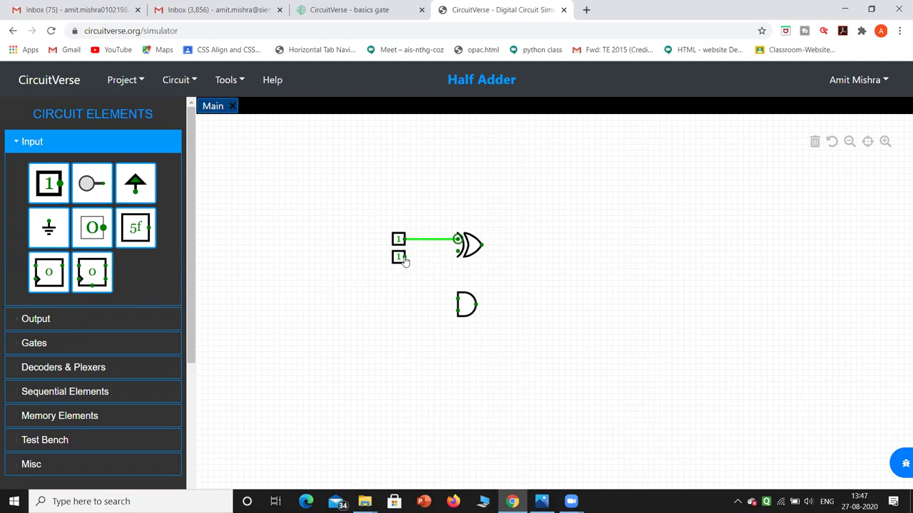
left_click_drag(405, 256, 452, 255)
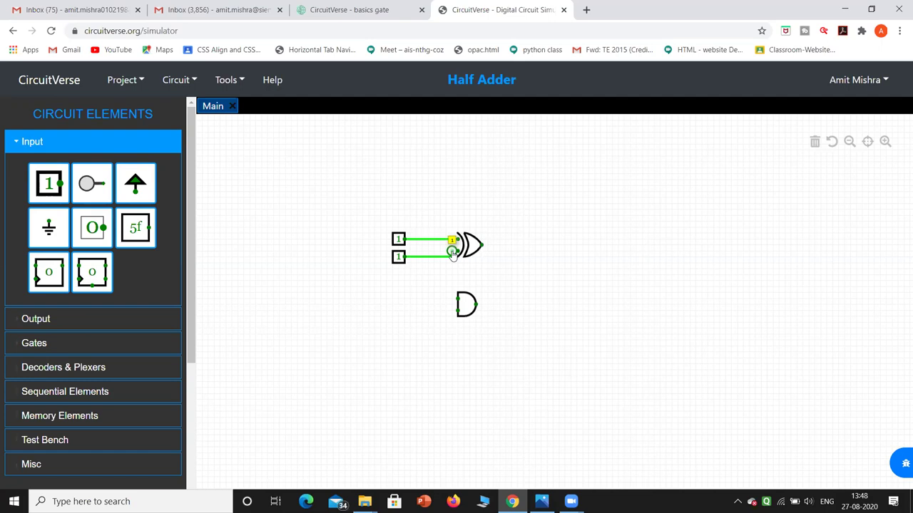
Wire both inputs to the AND gate, looping the top wire around the XOR gate.
left_click(440, 285)
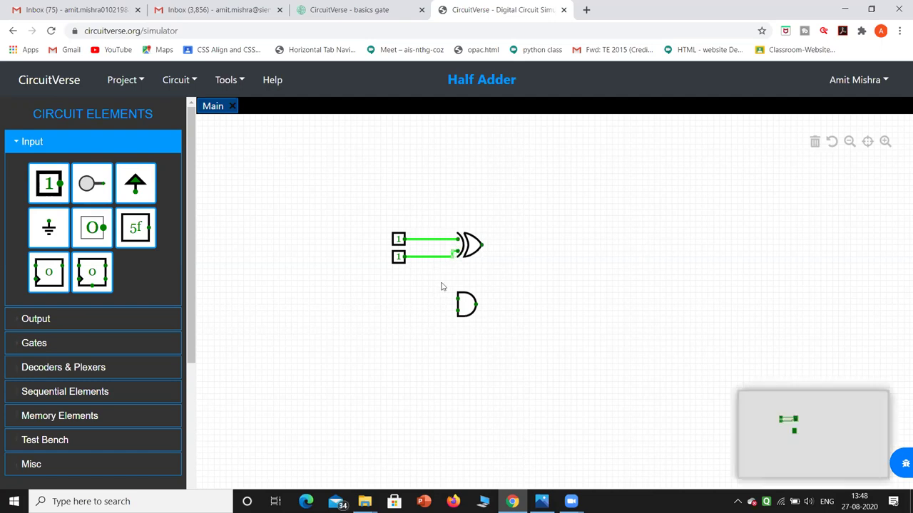
left_click_drag(458, 308, 416, 256)
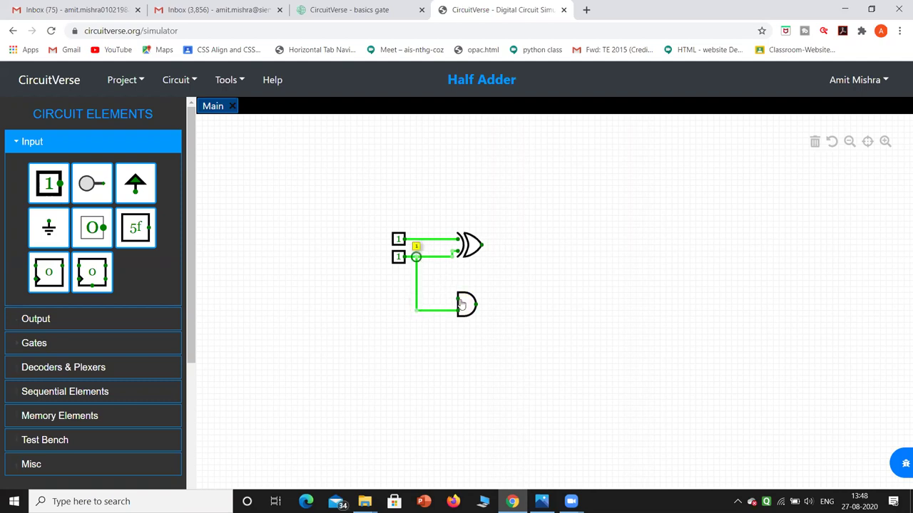
left_click_drag(458, 298, 433, 298)
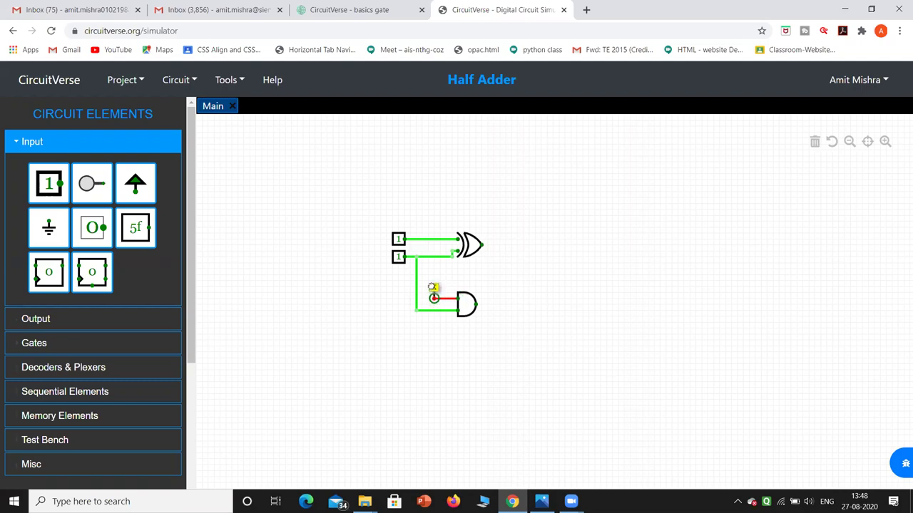
mouse_move(433, 298)
left_mouse_down()
mouse_move(433, 282)
mouse_move(511, 271)
mouse_move(583, 276)
mouse_move(556, 224)
mouse_move(560, 212)
mouse_move(464, 184)
mouse_move(423, 180)
mouse_move(422, 239)
left_mouse_up()
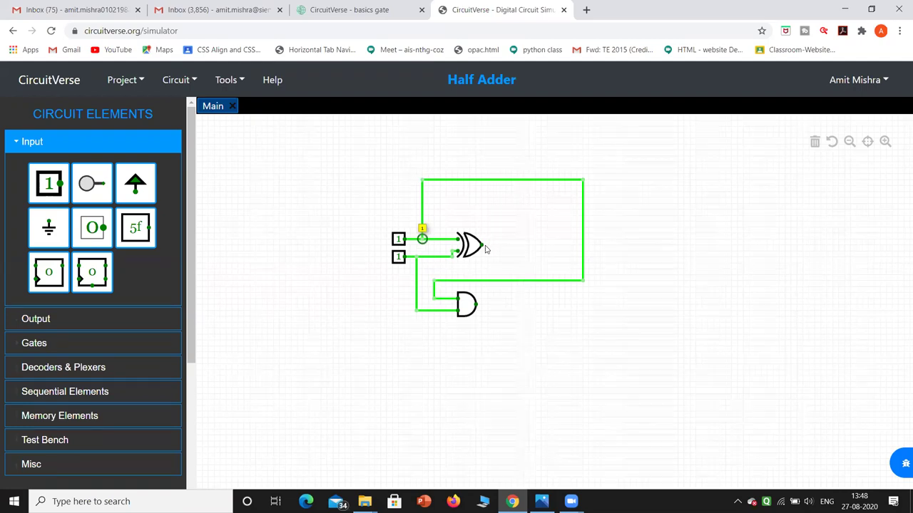
Add two Digital LEDs, one beside the XOR gate and one right of the AND gate.
left_click(31, 327)
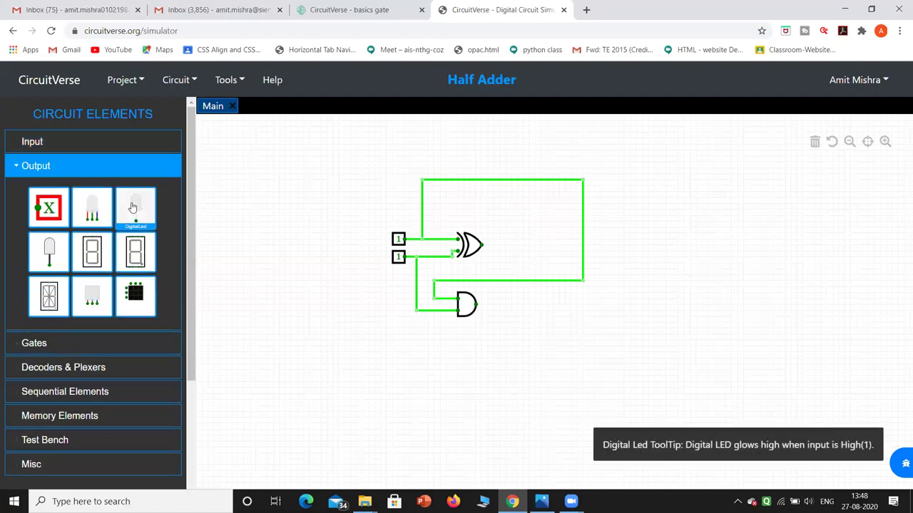
left_click(132, 207)
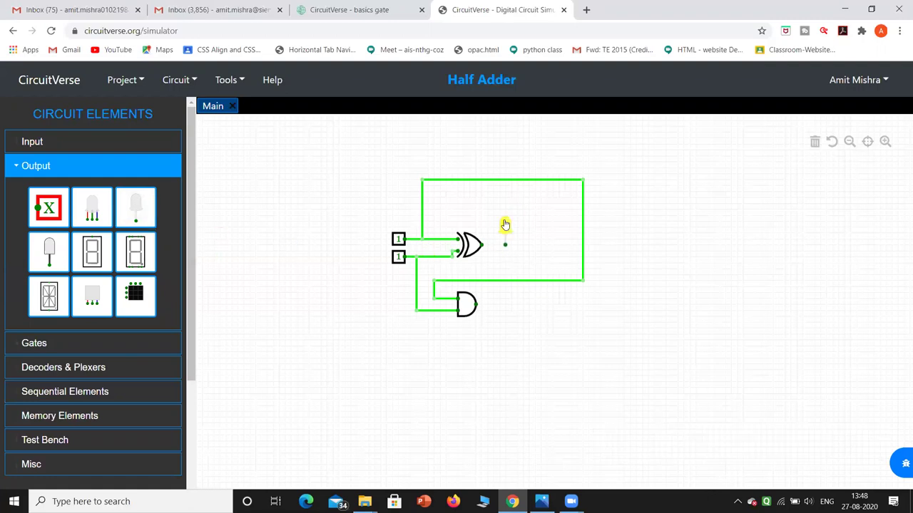
left_click(505, 225)
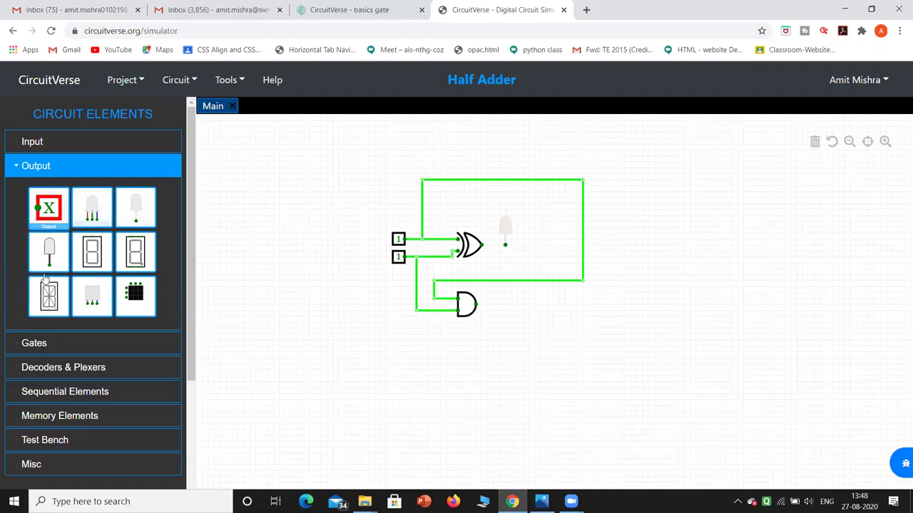
left_click(344, 295)
left_click_drag(396, 334, 603, 289)
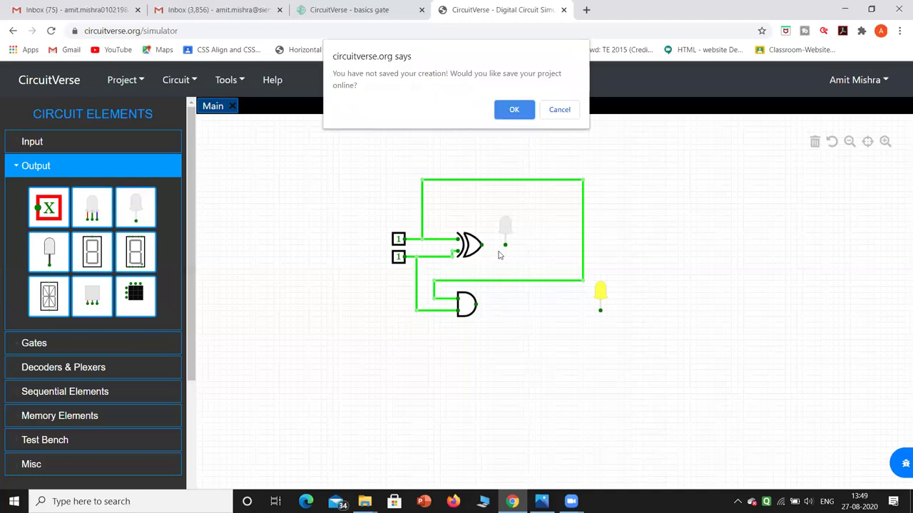
Dismiss the save prompt and wire the AND and XOR outputs to their LEDs.
left_click(559, 110)
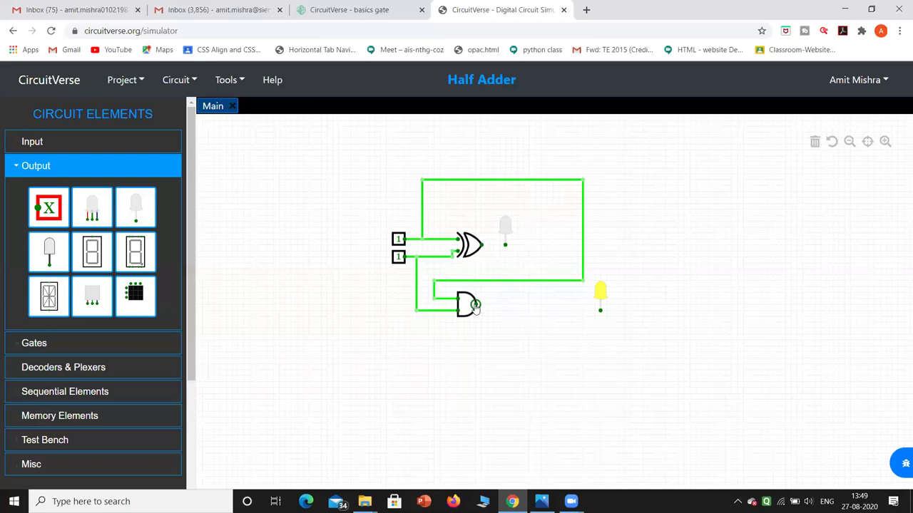
left_click_drag(476, 307, 600, 310)
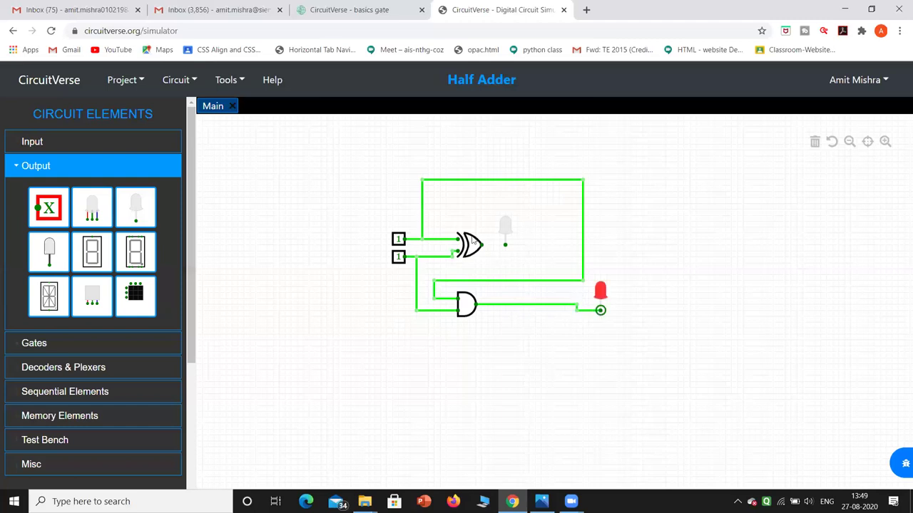
left_click_drag(482, 245, 505, 244)
Delete the faulty AND-to-LED wire and reconnect the AND output to the lower LED.
left_click(550, 307)
key("Delete")
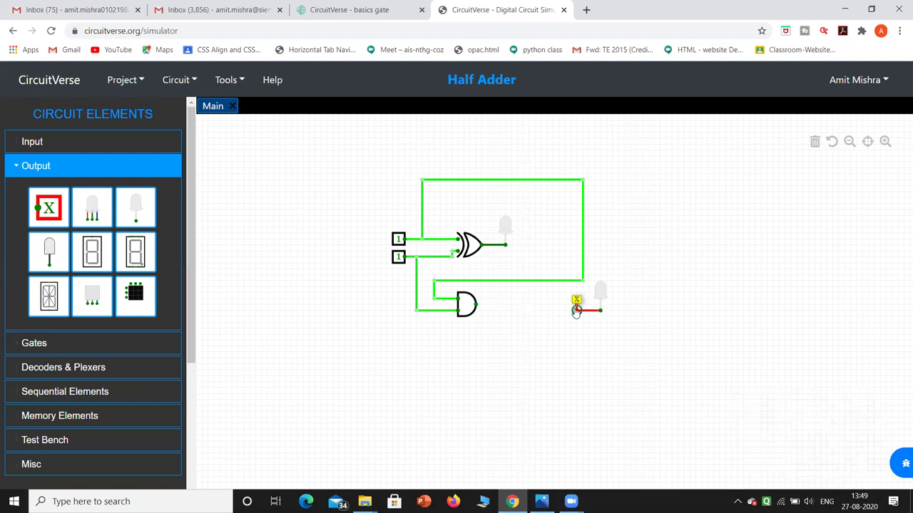
left_click(576, 312)
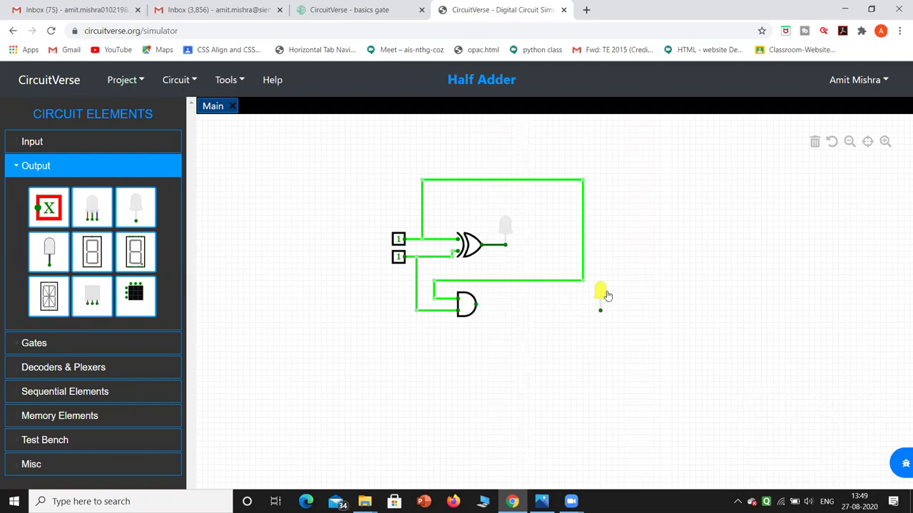
left_click_drag(605, 290, 604, 287)
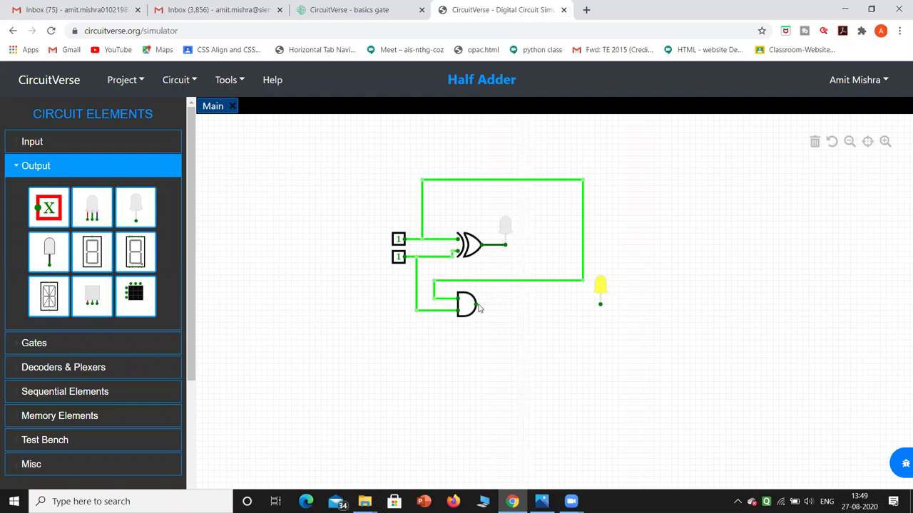
left_click(524, 308)
left_click_drag(476, 305, 601, 305)
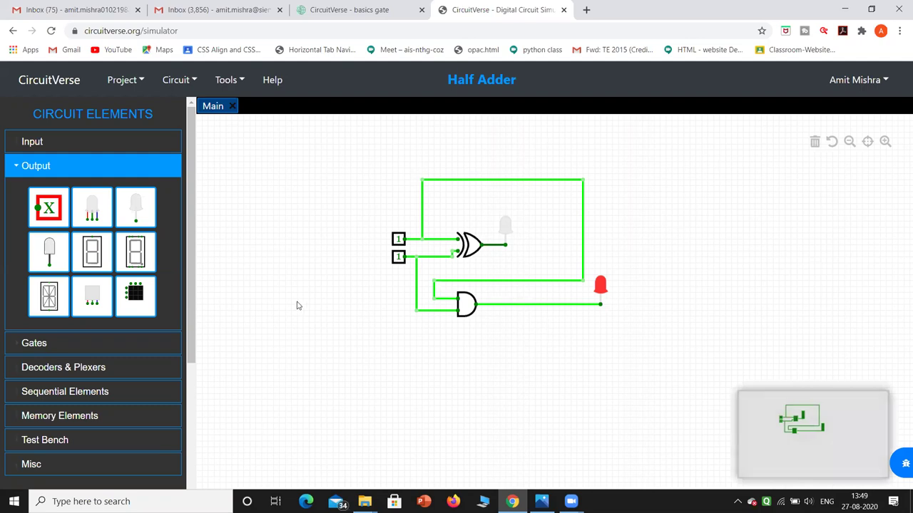
Save Half Adder online with the description 'Half adder using Gate' and update the project.
left_click(142, 83)
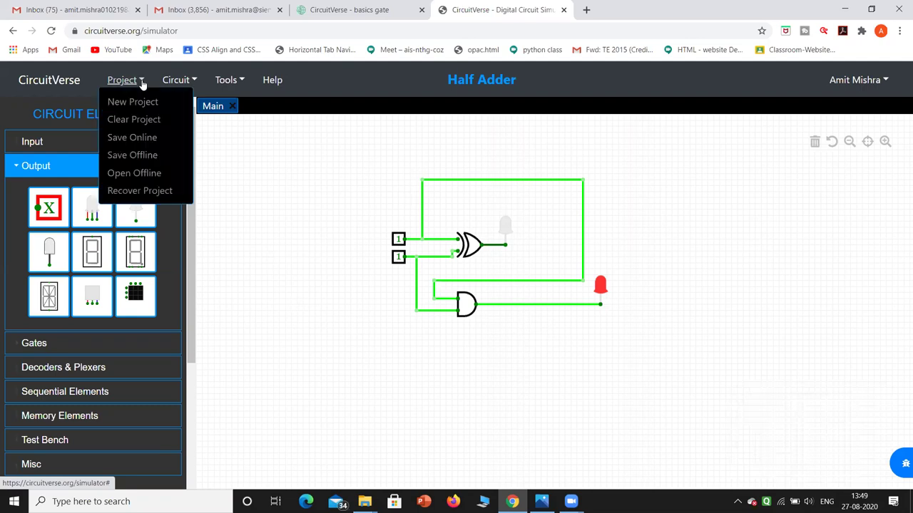
left_click(143, 137)
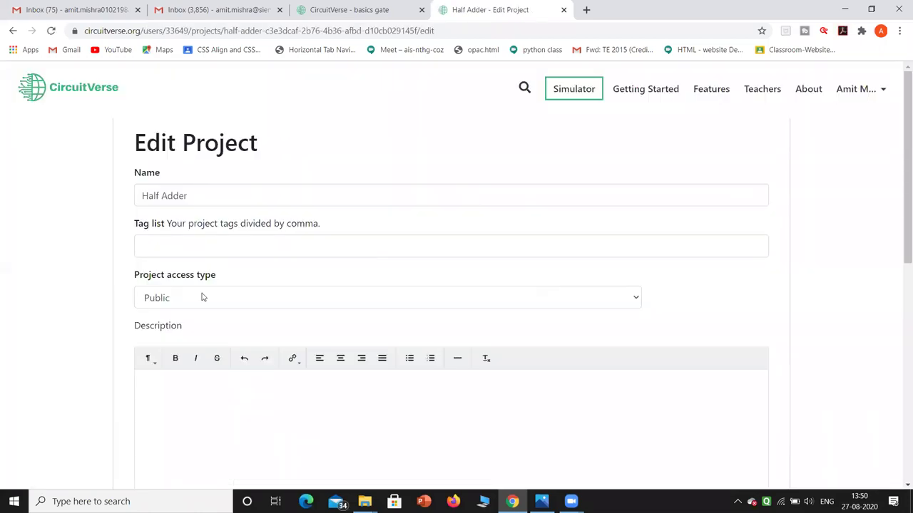
left_click(220, 374)
key("BackSpace")
key("BackSpace")
type("Half adder using Gate")
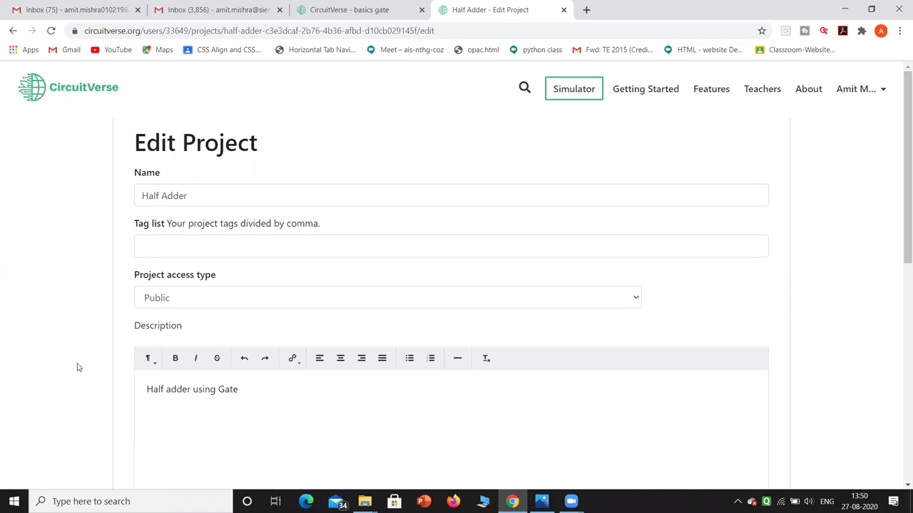
scroll(30, 374, "down", 1)
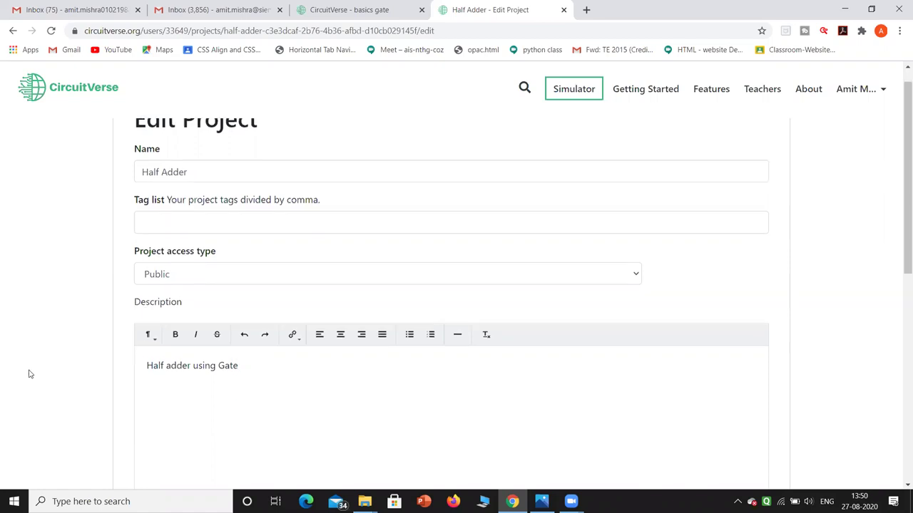
scroll(30, 374, "down", 5)
left_click(180, 172)
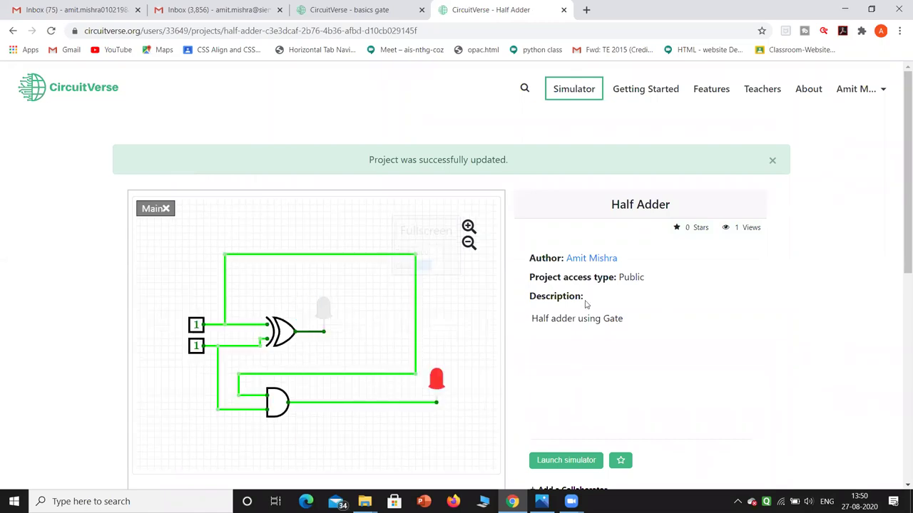
Launch the saved Half Adder project from its project page into the simulator.
left_click(576, 460)
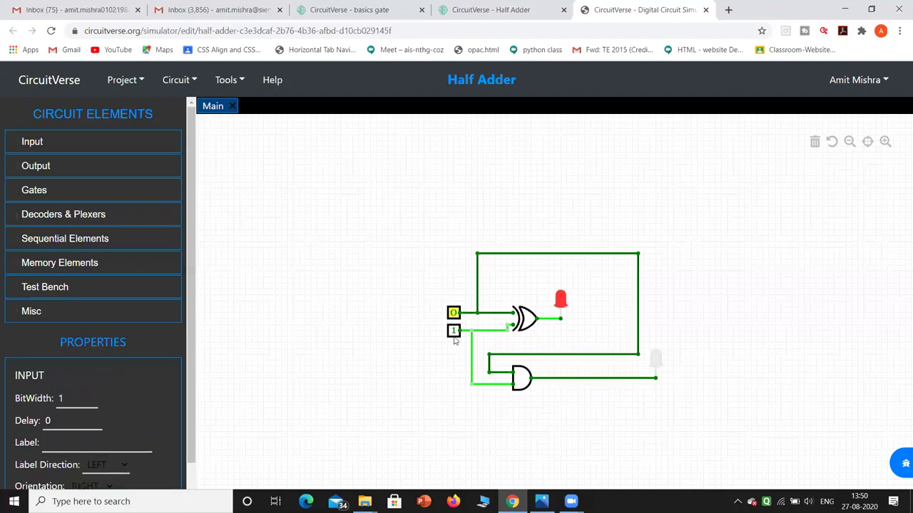
Toggle the bottom input 0, 1, then back to 0, watching the XOR and AND LEDs.
left_click(453, 332)
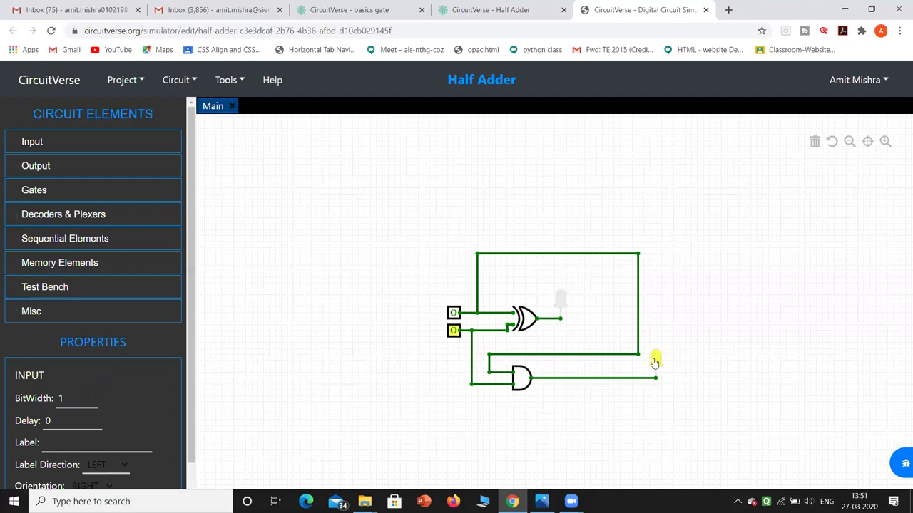
left_click(450, 335)
left_click(454, 330)
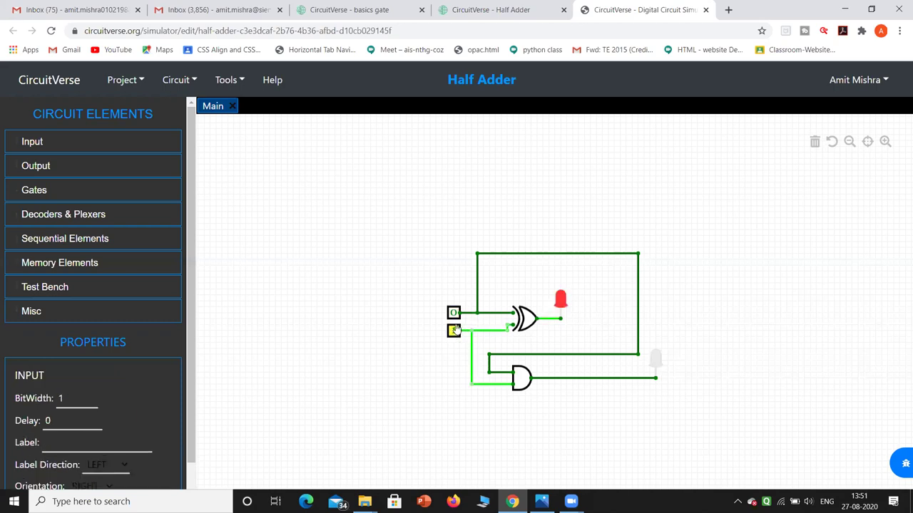
left_click(454, 330)
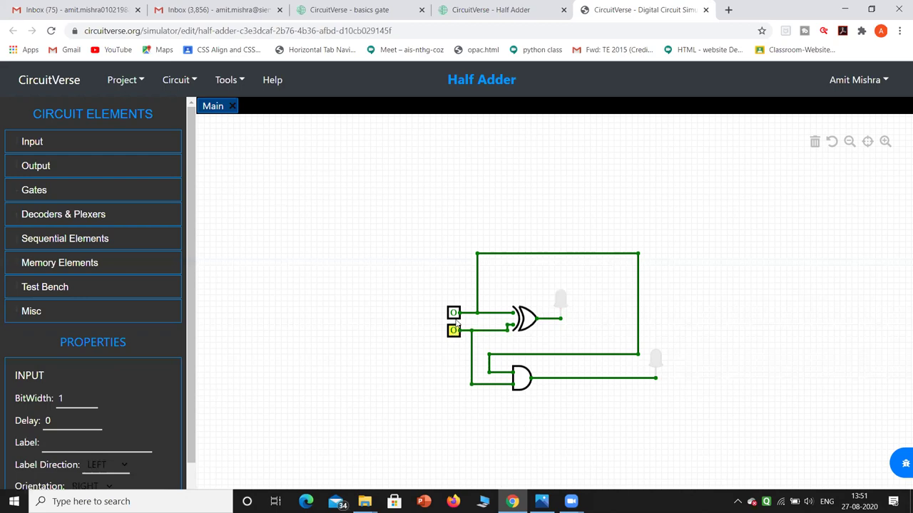
Set both inputs to 1 so only the AND LED lights while the XOR LED stays dark.
left_click(454, 314)
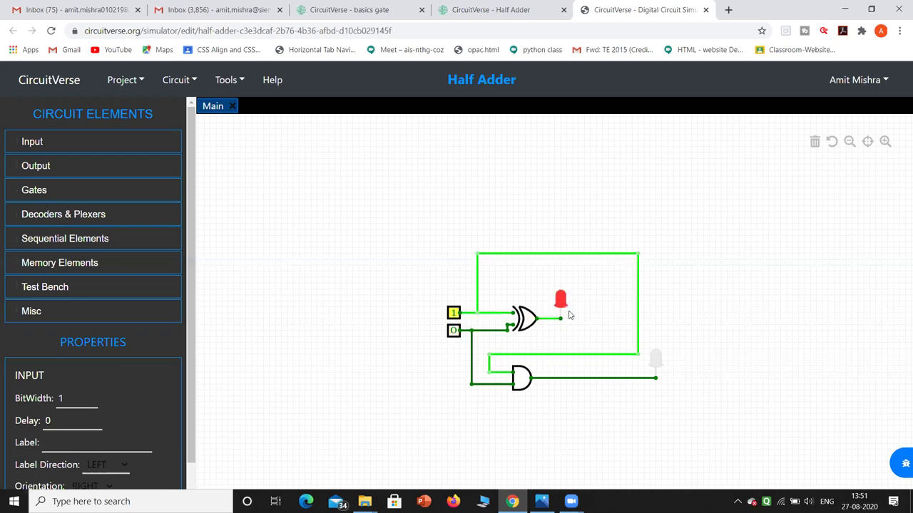
left_click(453, 331)
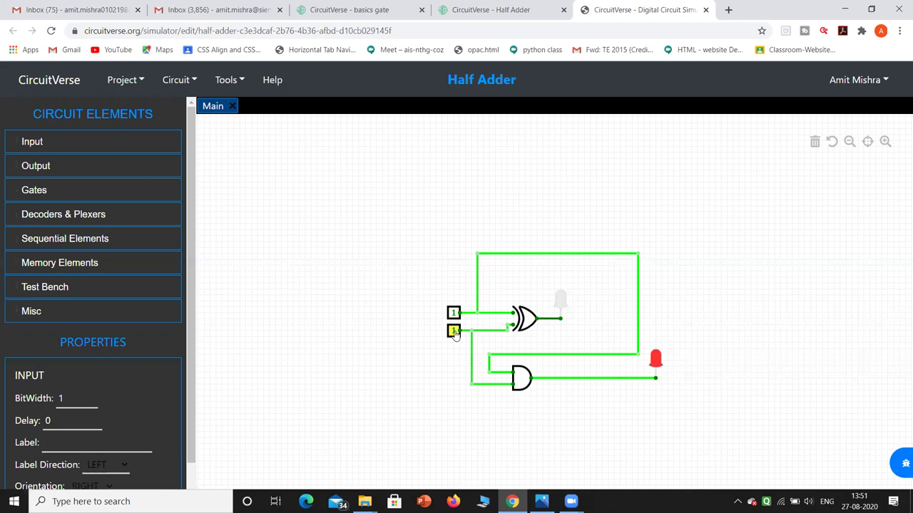
left_click(694, 373)
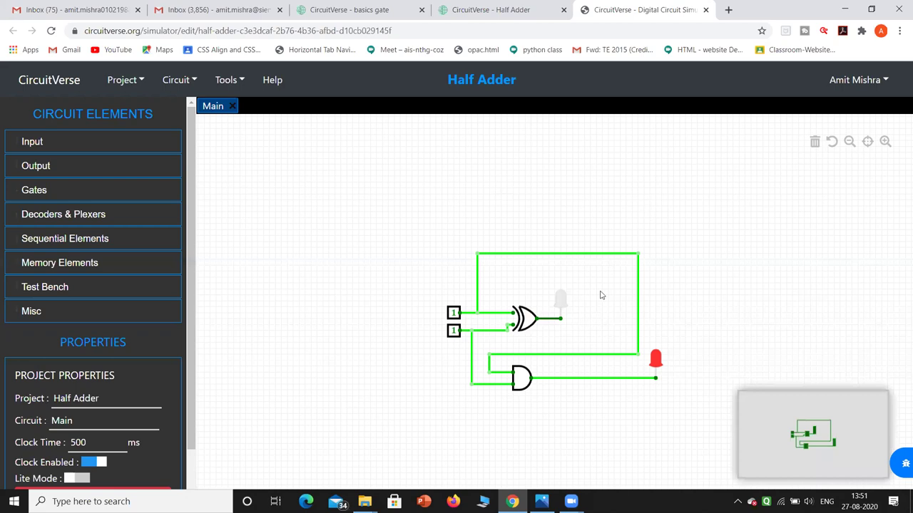
scroll(815, 250, "down", 2)
left_click(712, 303)
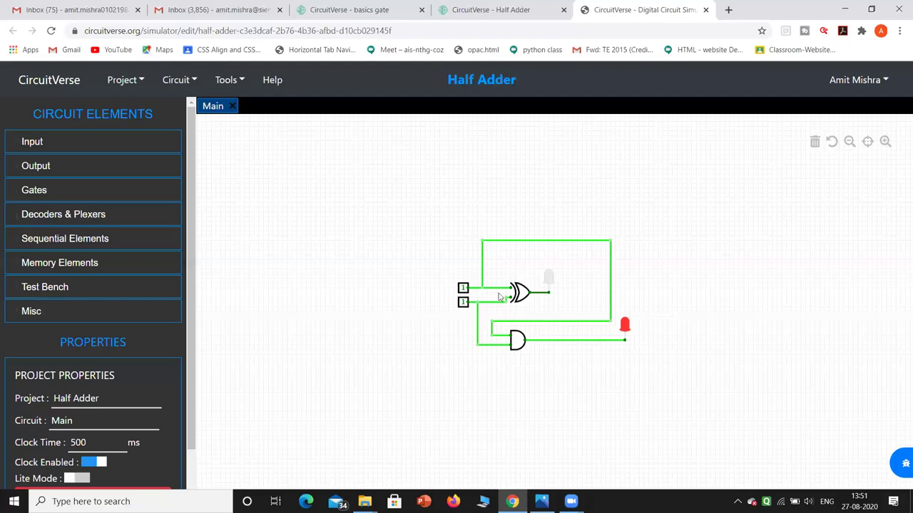
scroll(502, 298, "up", 1)
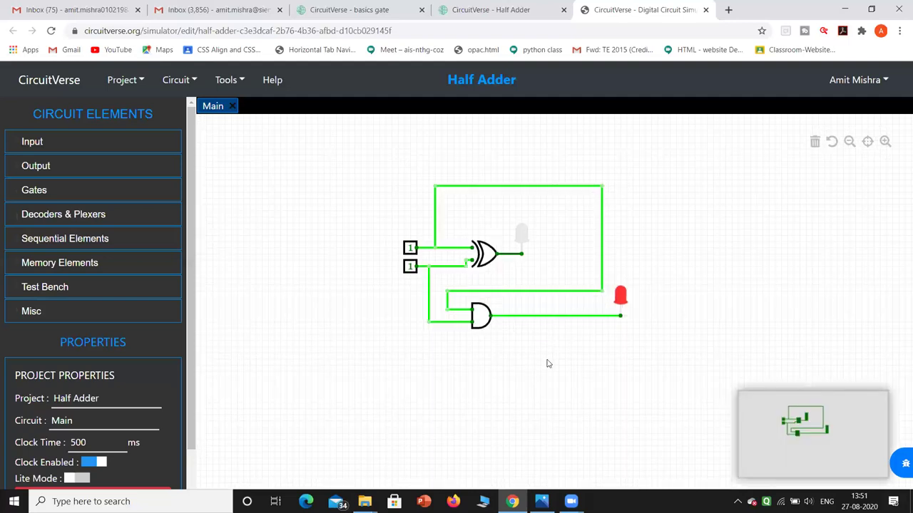